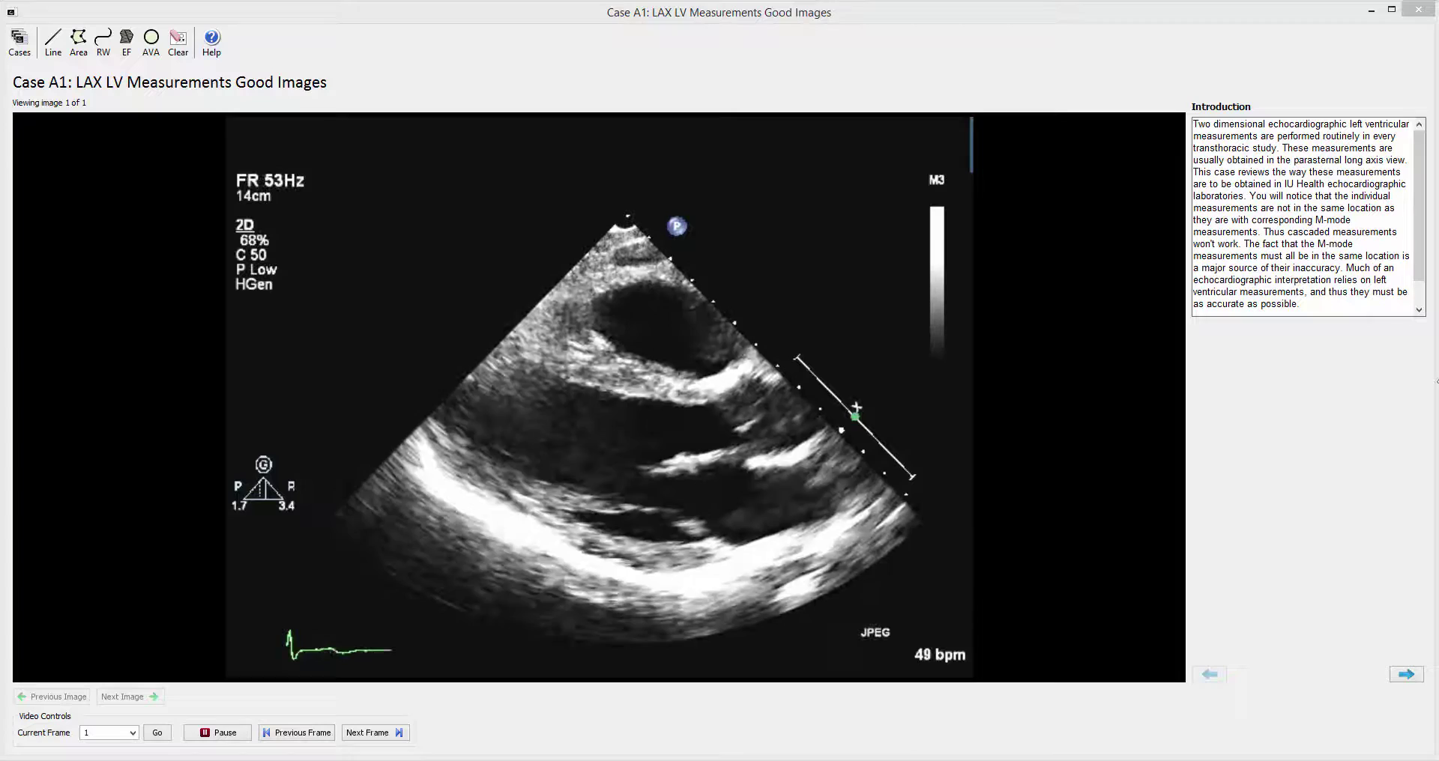
# Close Case A1 without submitting its slides and open the Results dropdown in Echo Test and Teach
pyautogui.click(1418, 9)
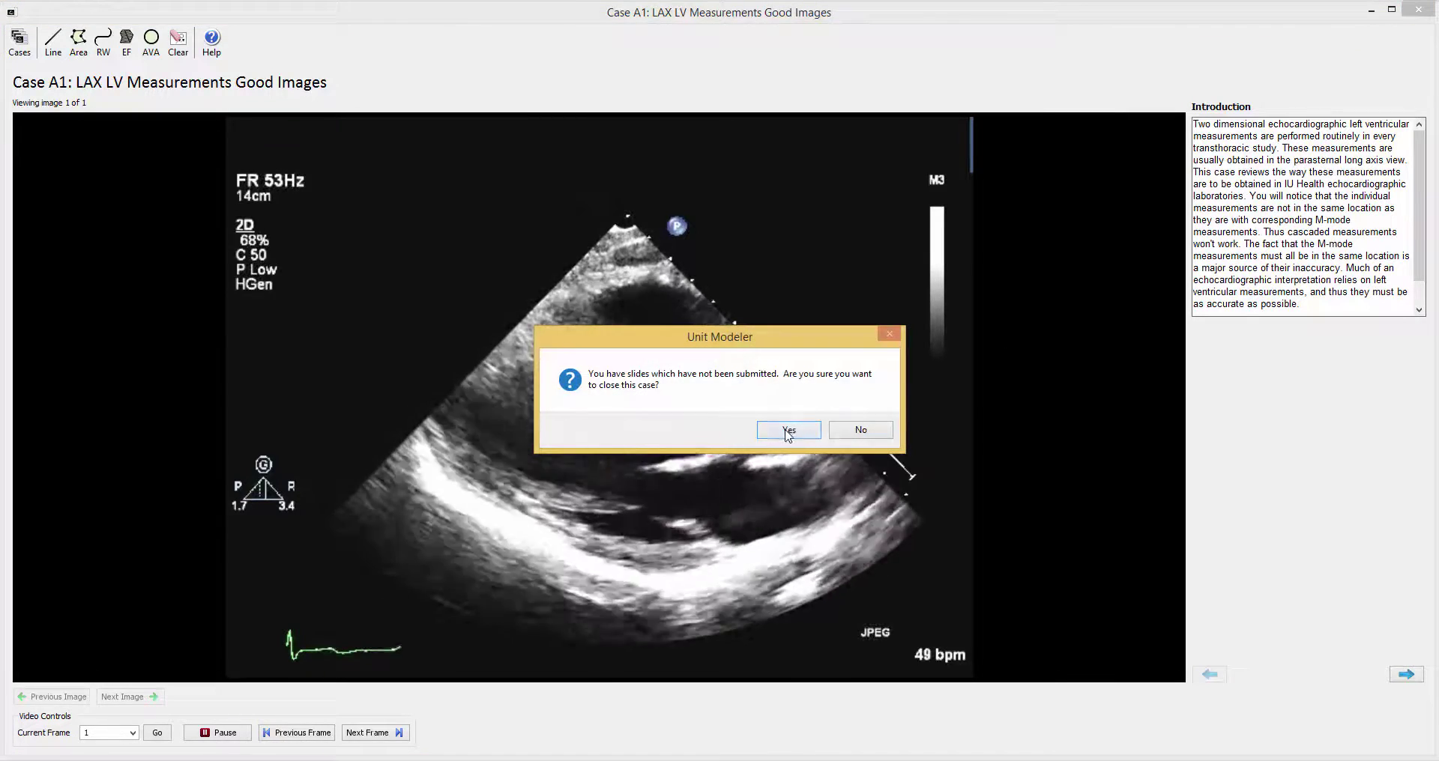
pyautogui.click(789, 430)
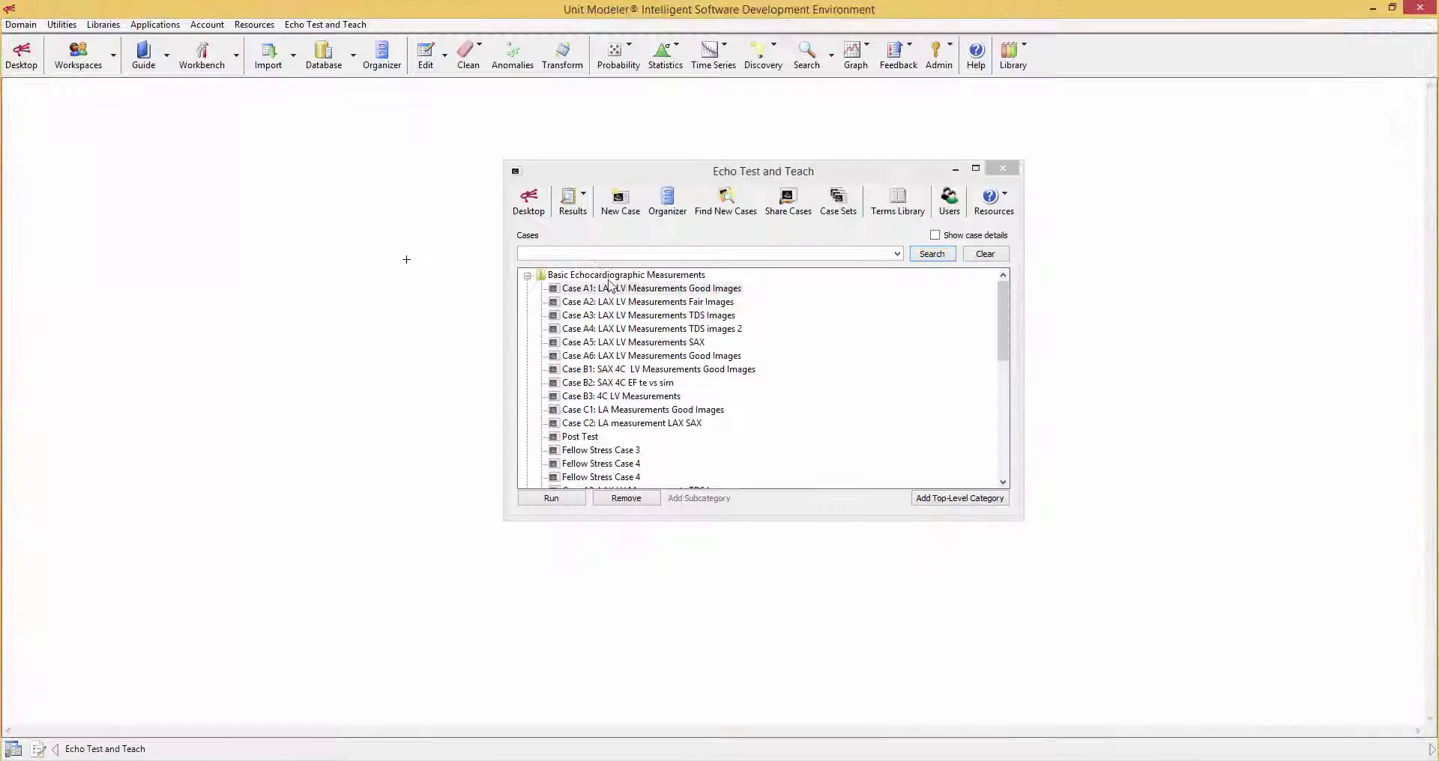
pyautogui.click(575, 212)
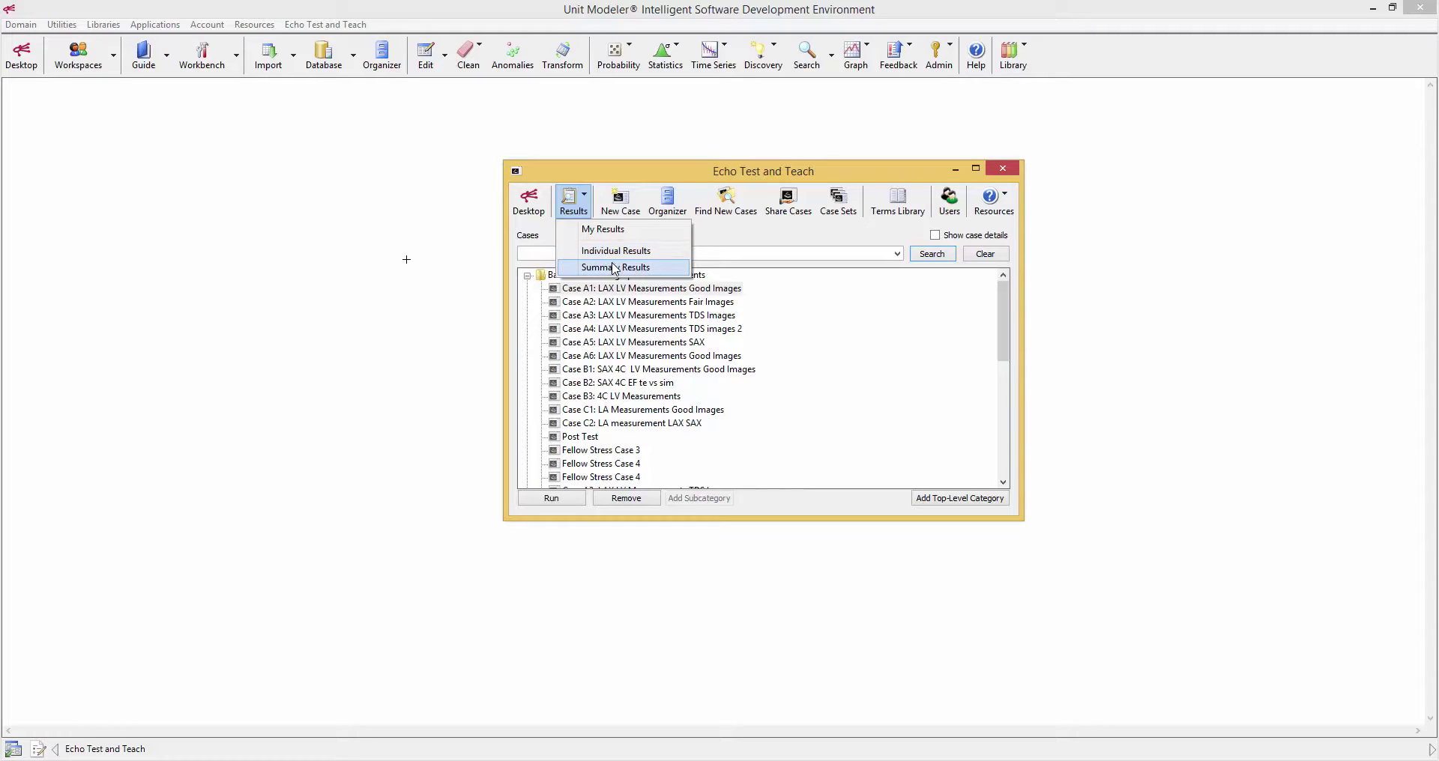
# Show the Measurements Summary Report for Case A1 under Basic Echocardiographic Measurements in Summary Results
pyautogui.click(613, 267)
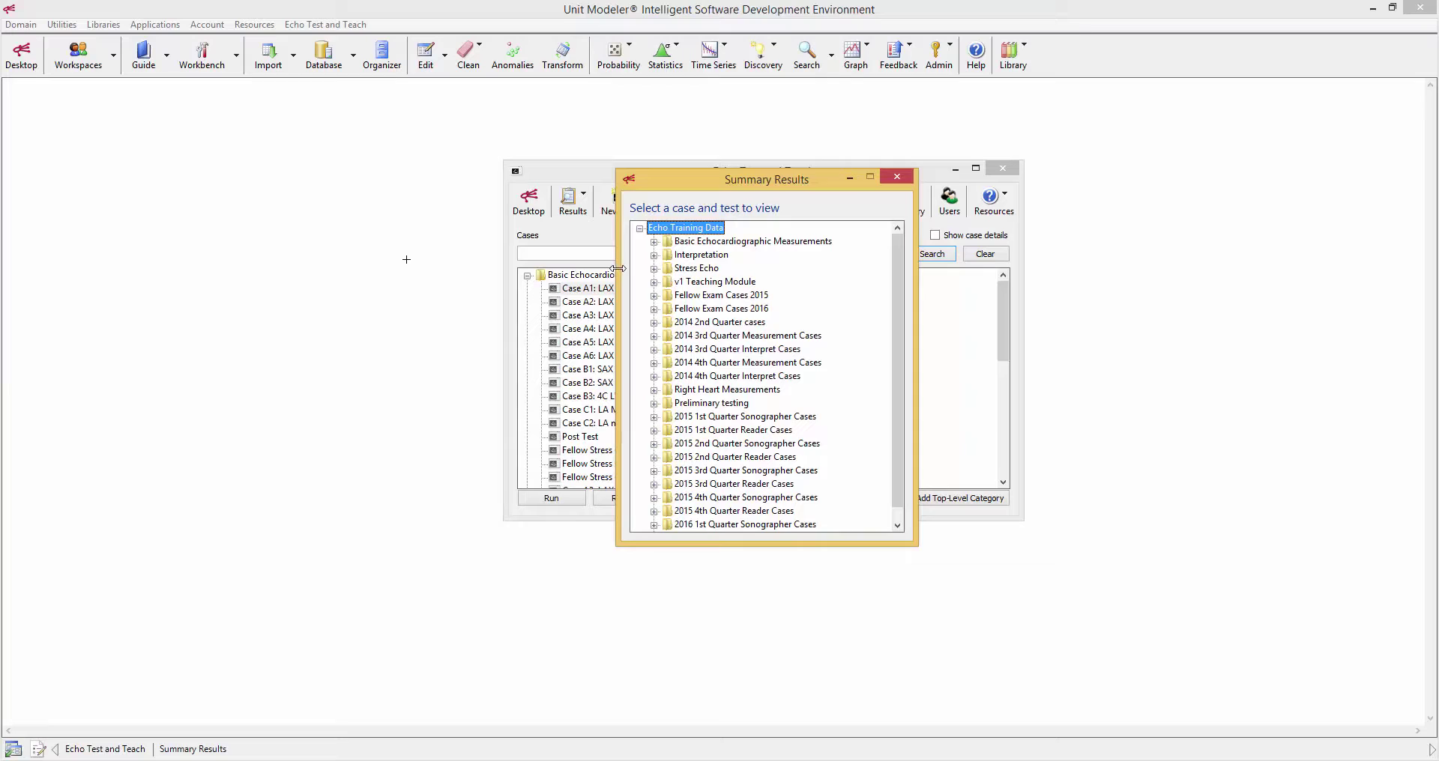
pyautogui.click(653, 241)
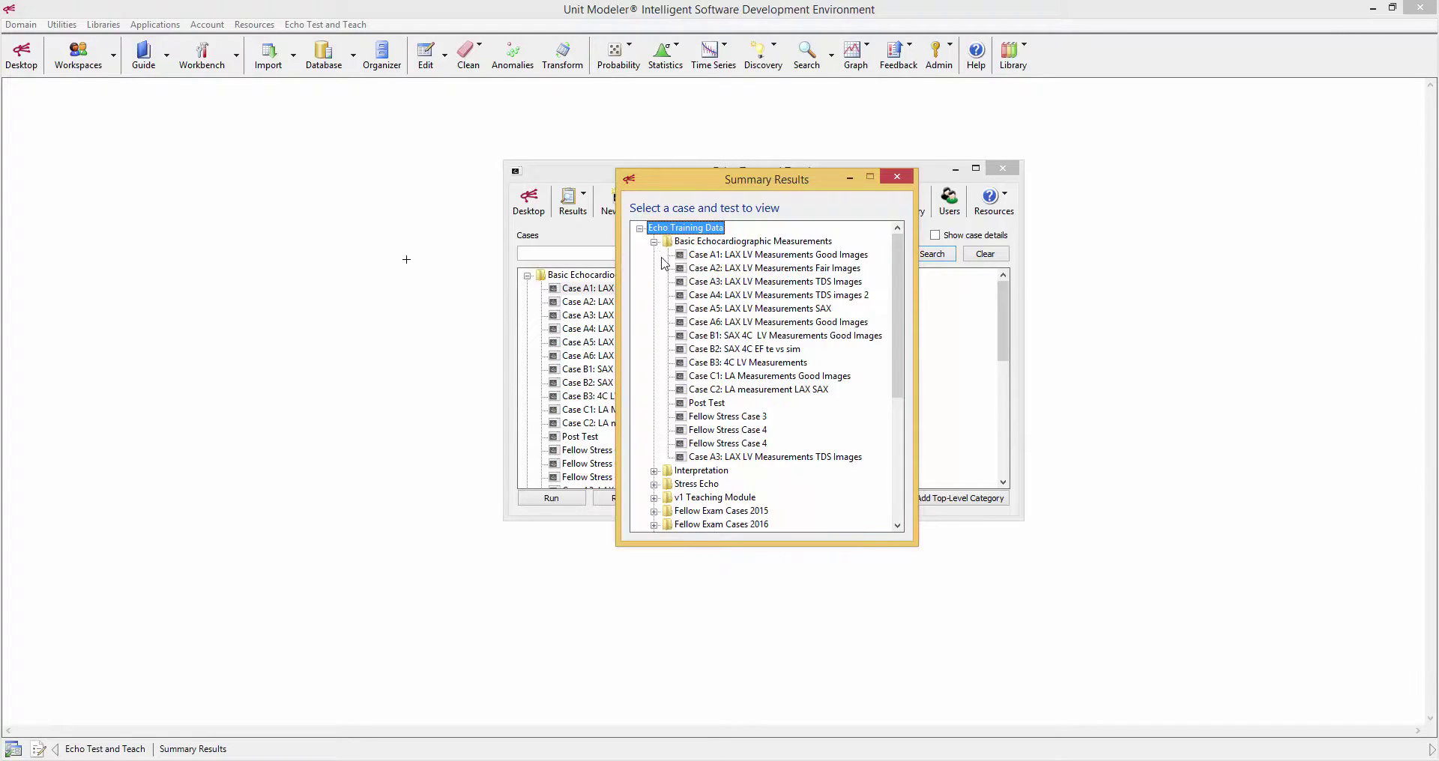
pyautogui.click(719, 255)
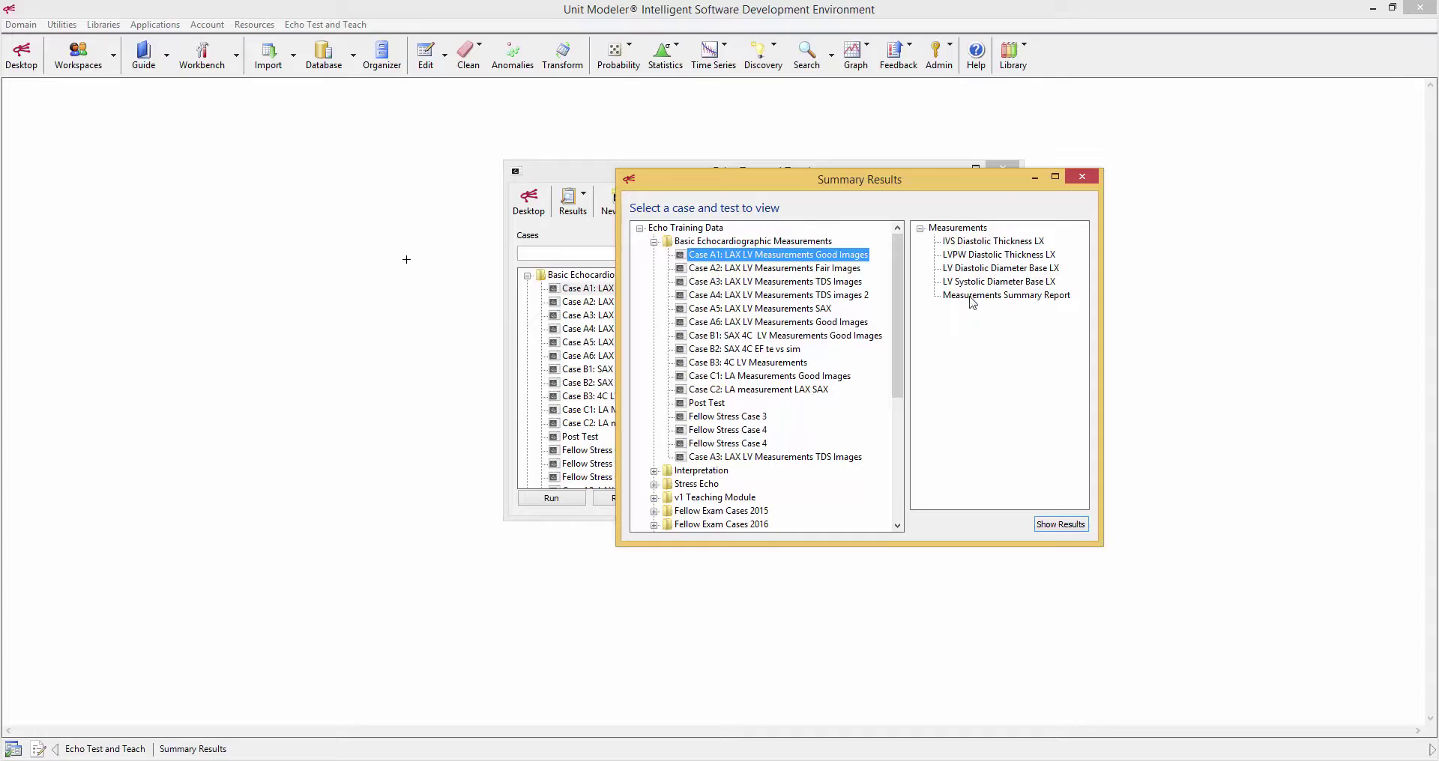
pyautogui.click(972, 298)
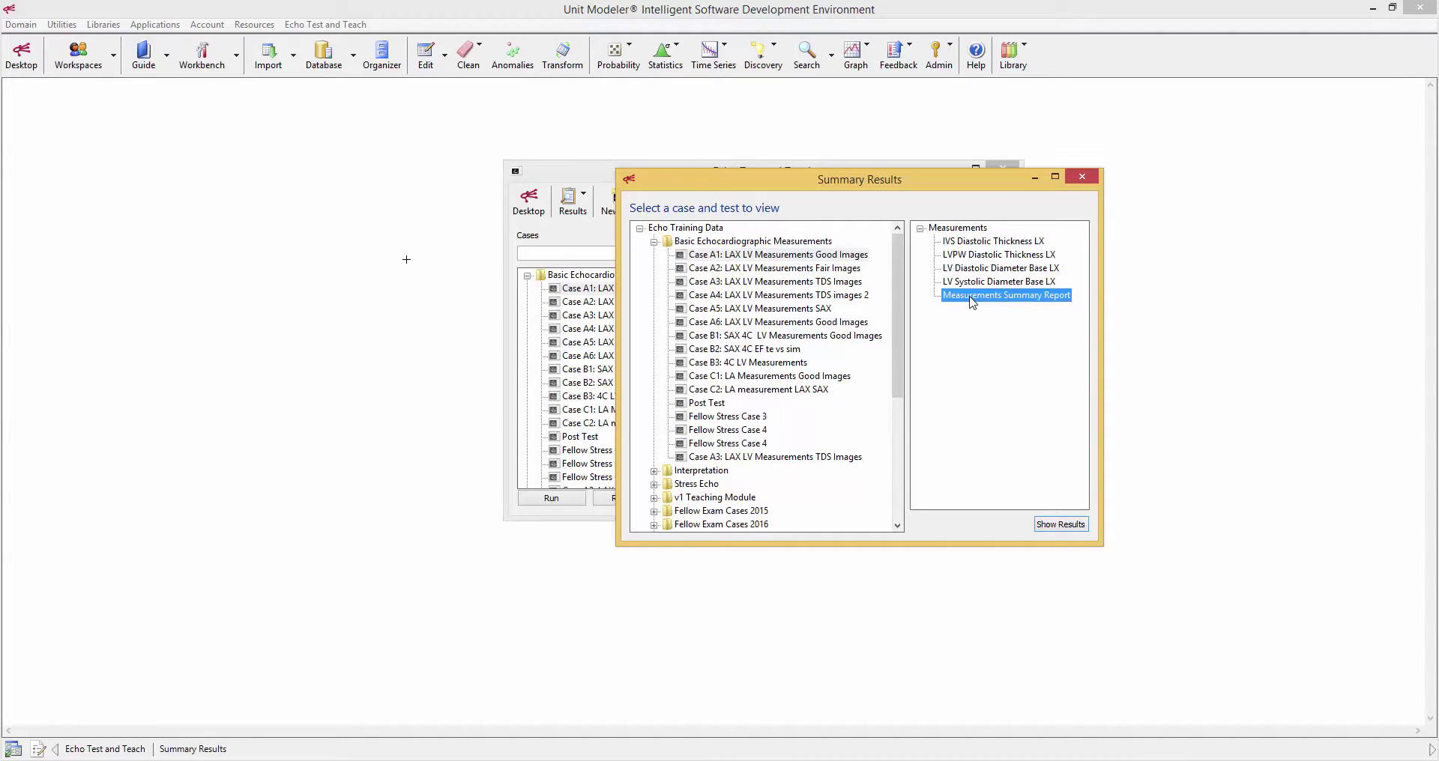
pyautogui.click(1050, 527)
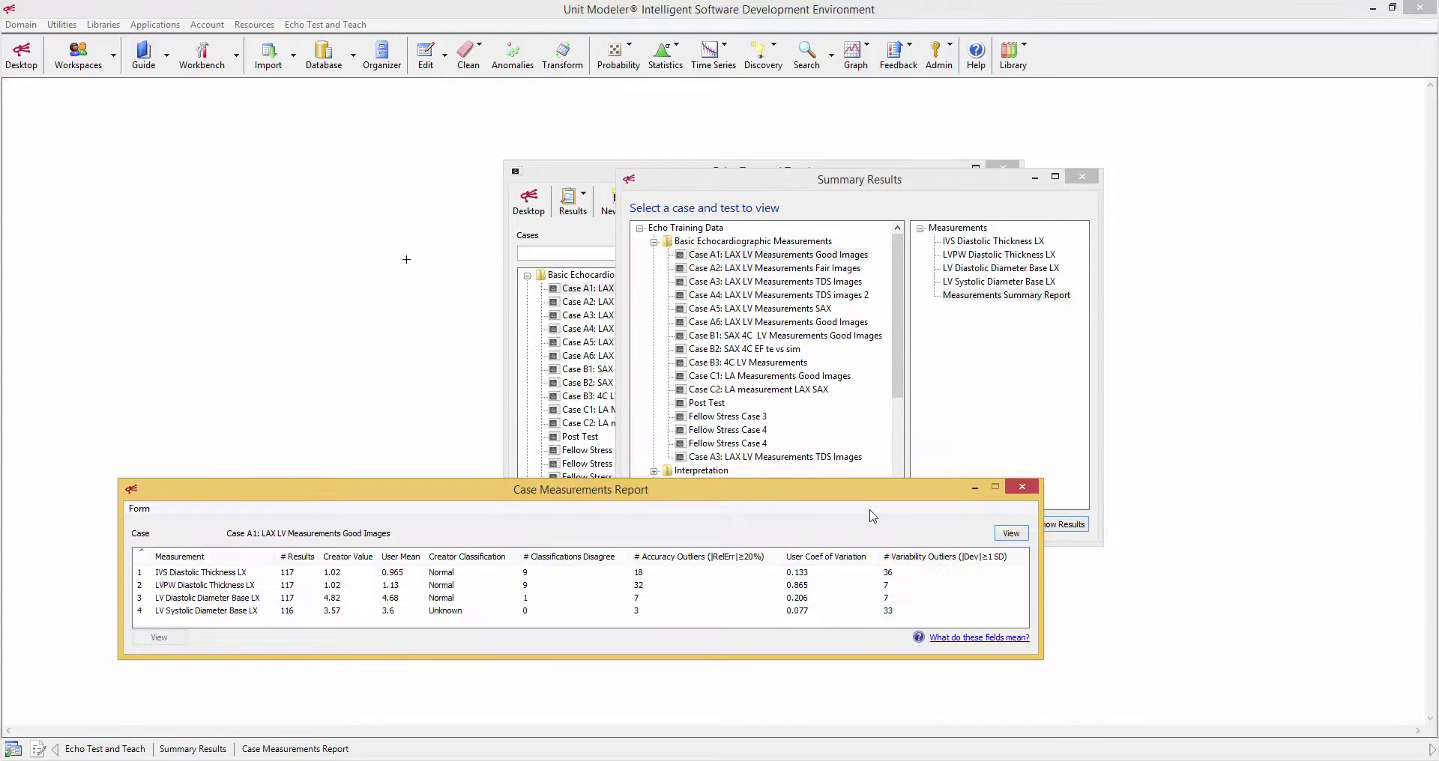
# Move the Case A1 measurements report window higher on the screen
pyautogui.moveTo(870, 496); pyautogui.dragTo(950, 358)
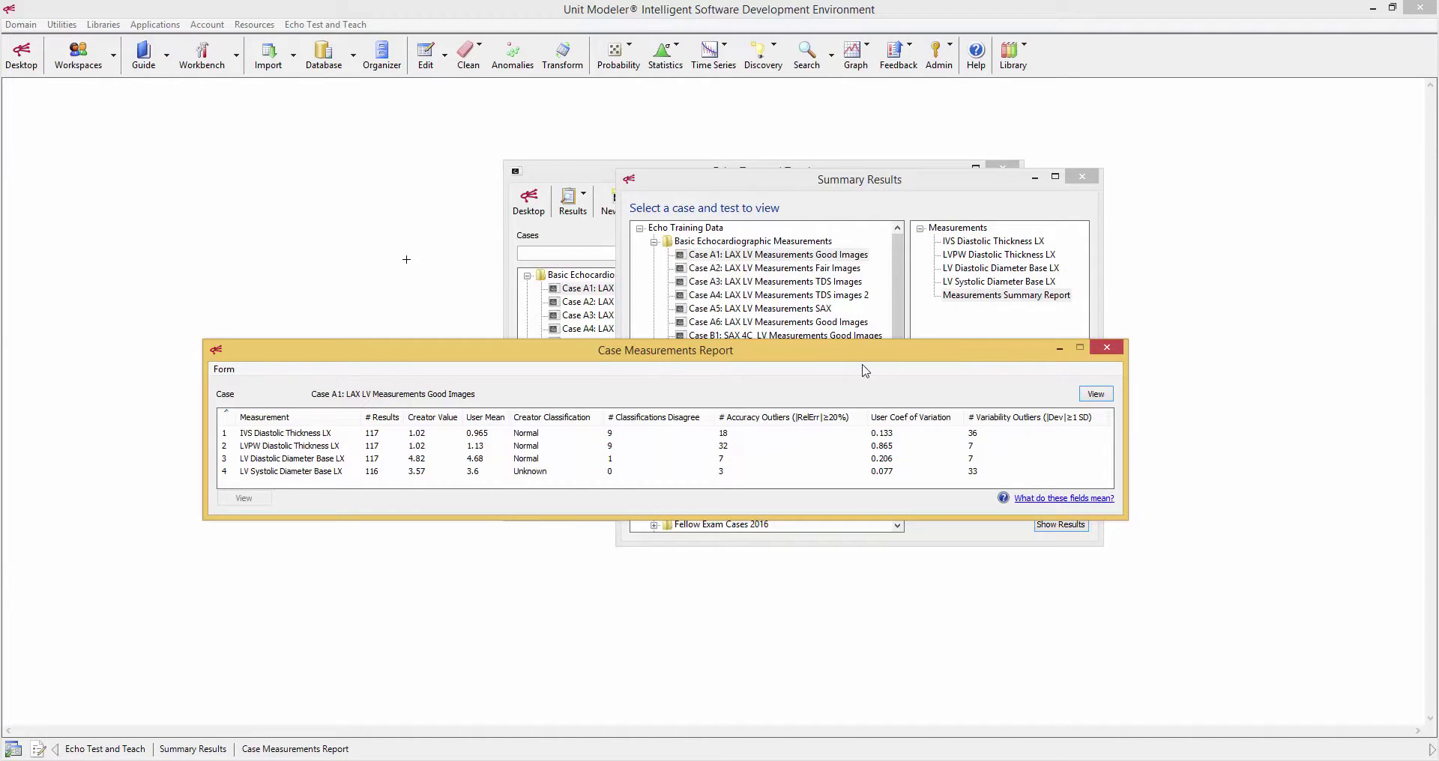
pyautogui.moveTo(854, 356); pyautogui.dragTo(863, 290)
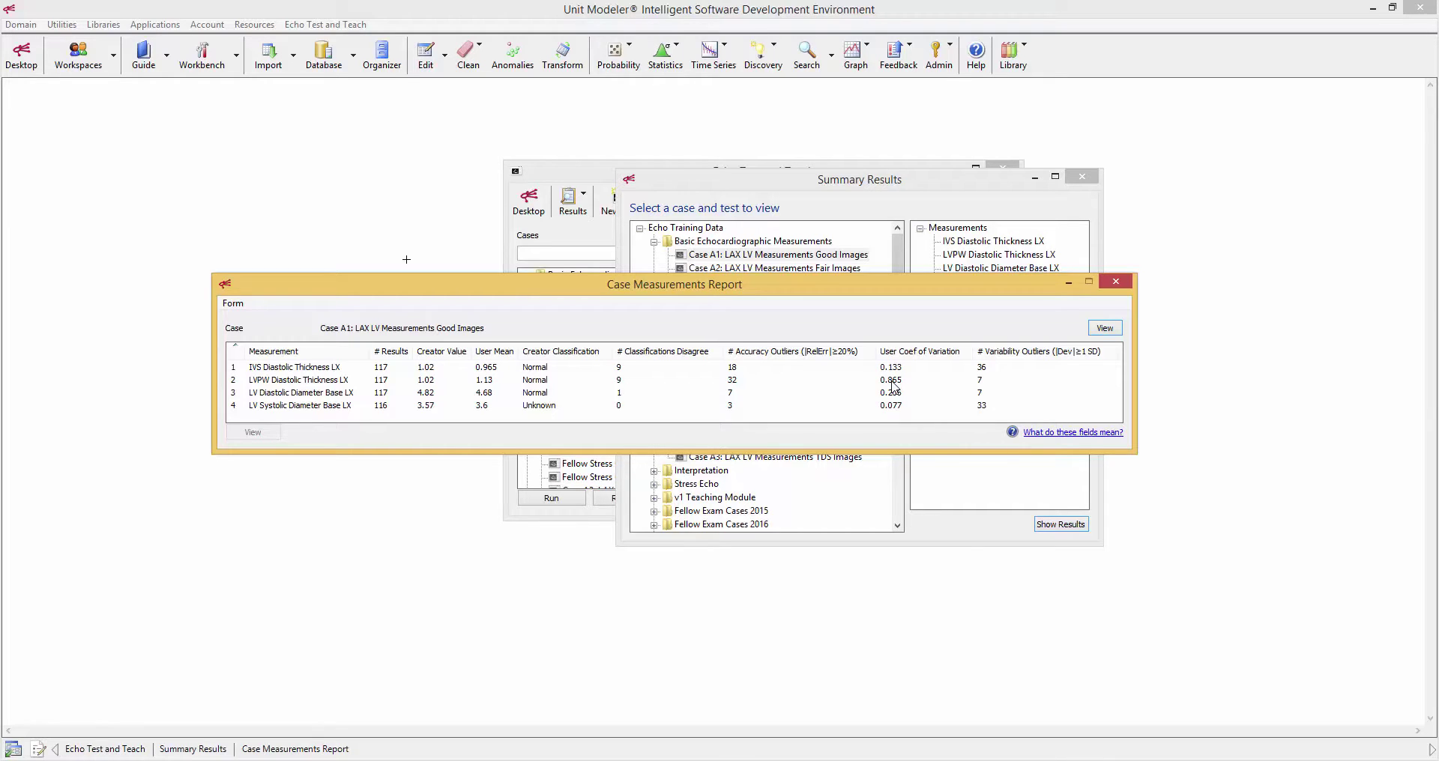
# Open the user statistics and individual results for LVPW Diastolic Thickness LX
pyautogui.click(305, 381)
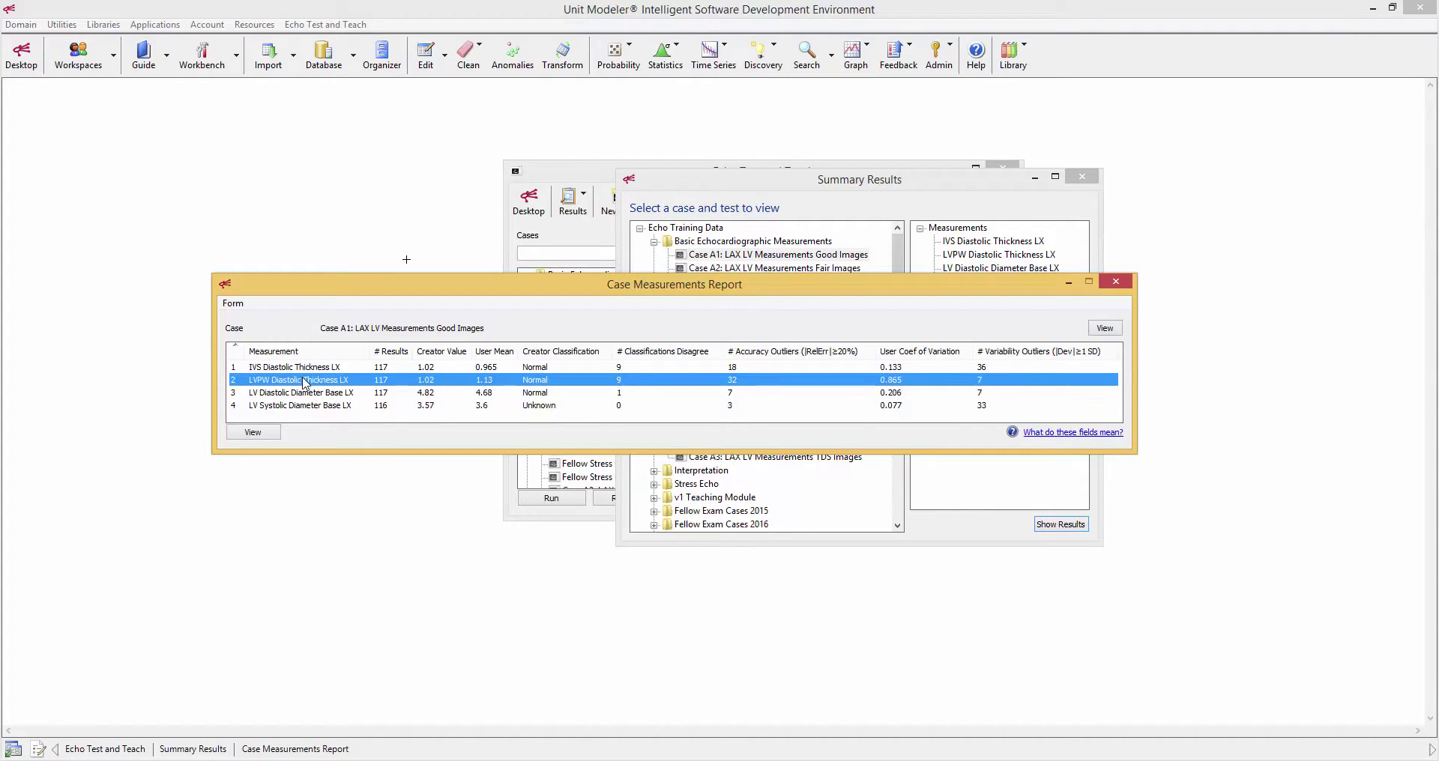
pyautogui.doubleClick(303, 380)
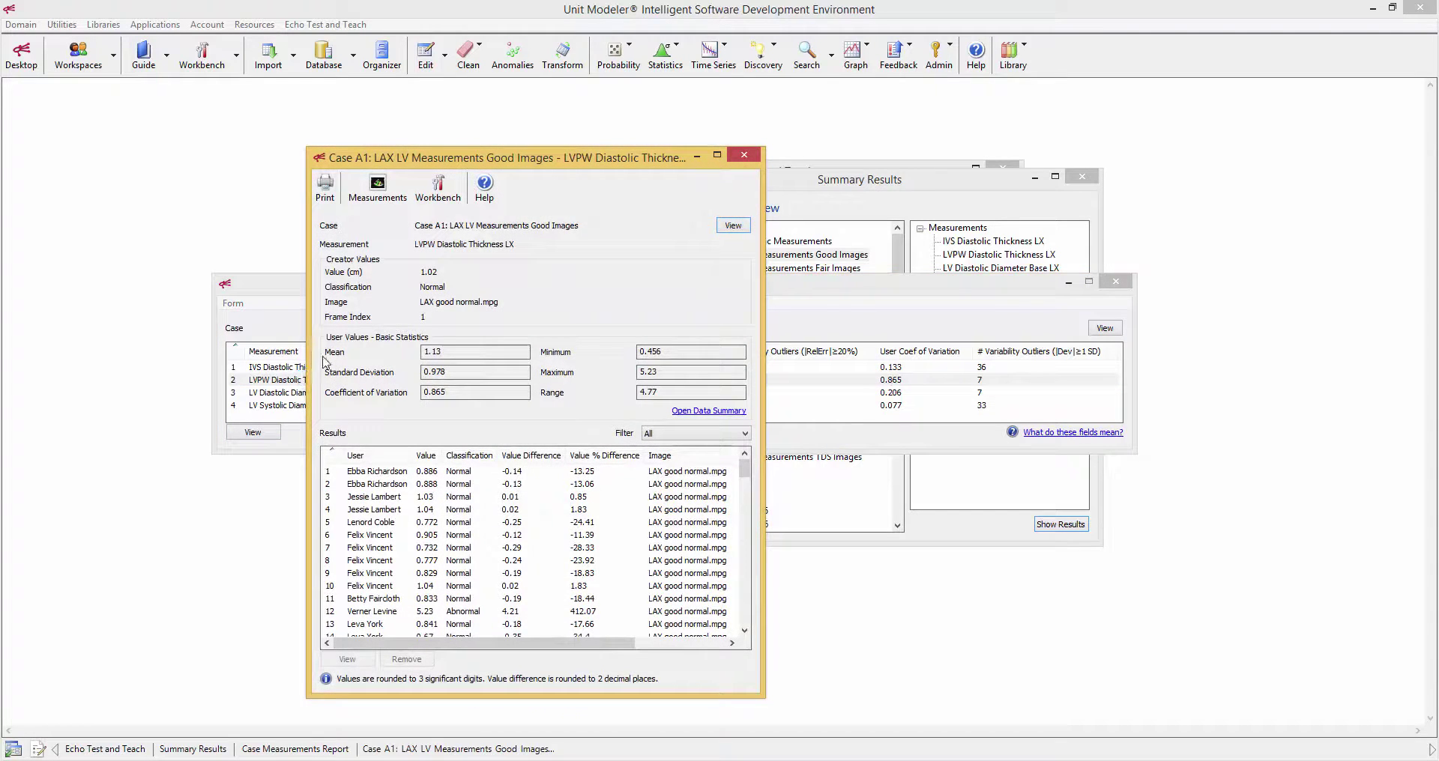
pyautogui.click(380, 192)
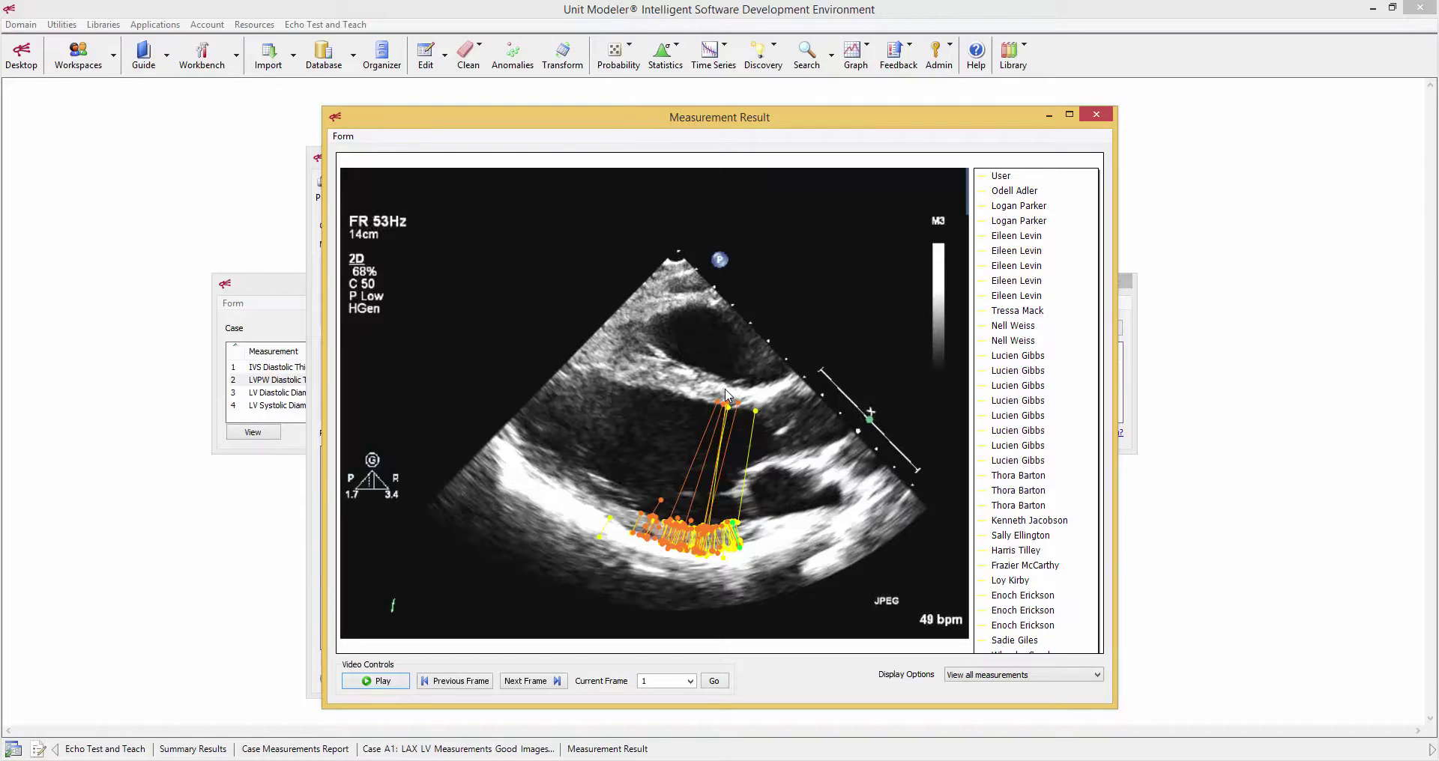
pyautogui.click(1097, 116)
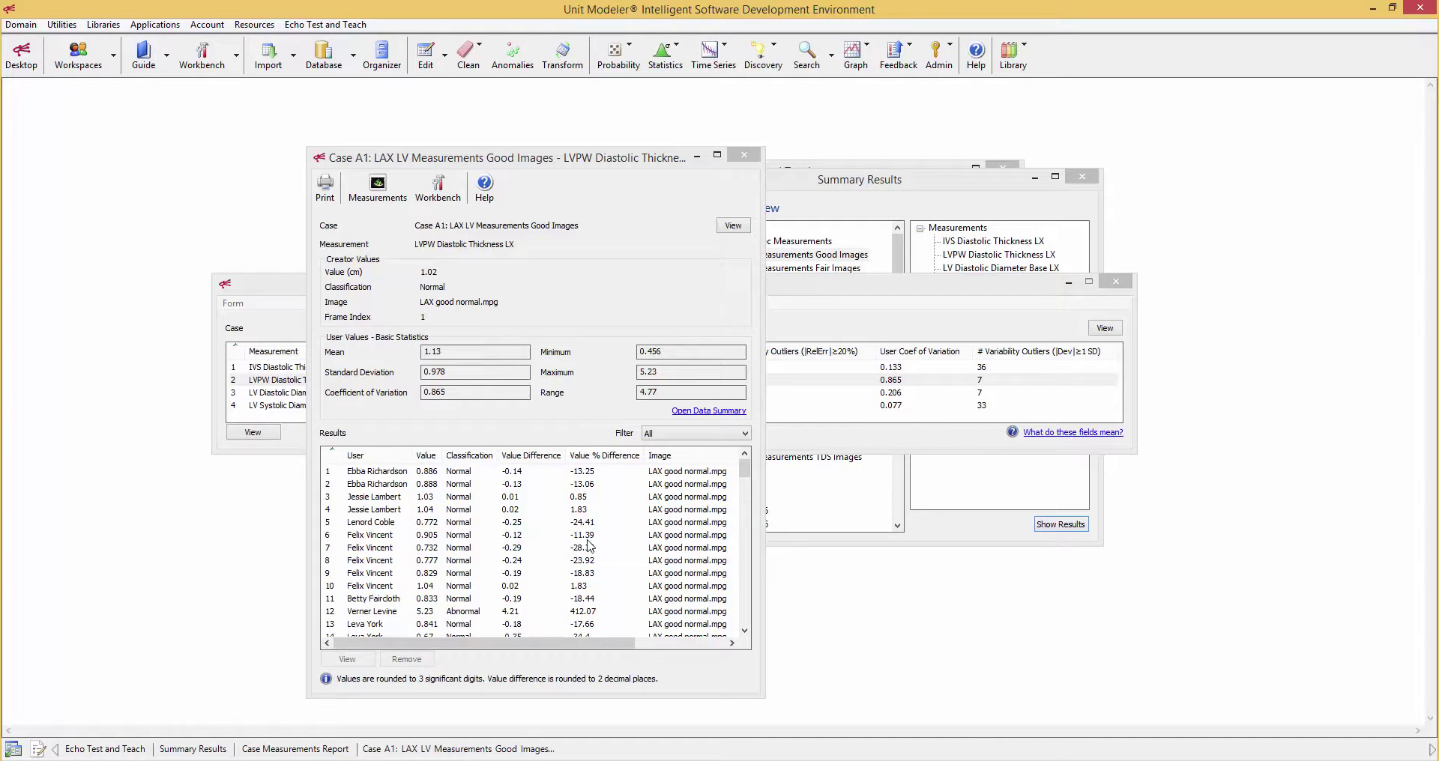
# Sort results by Value Difference and remove the seven largest outliers, starting at difference 4.21
pyautogui.click(542, 456)
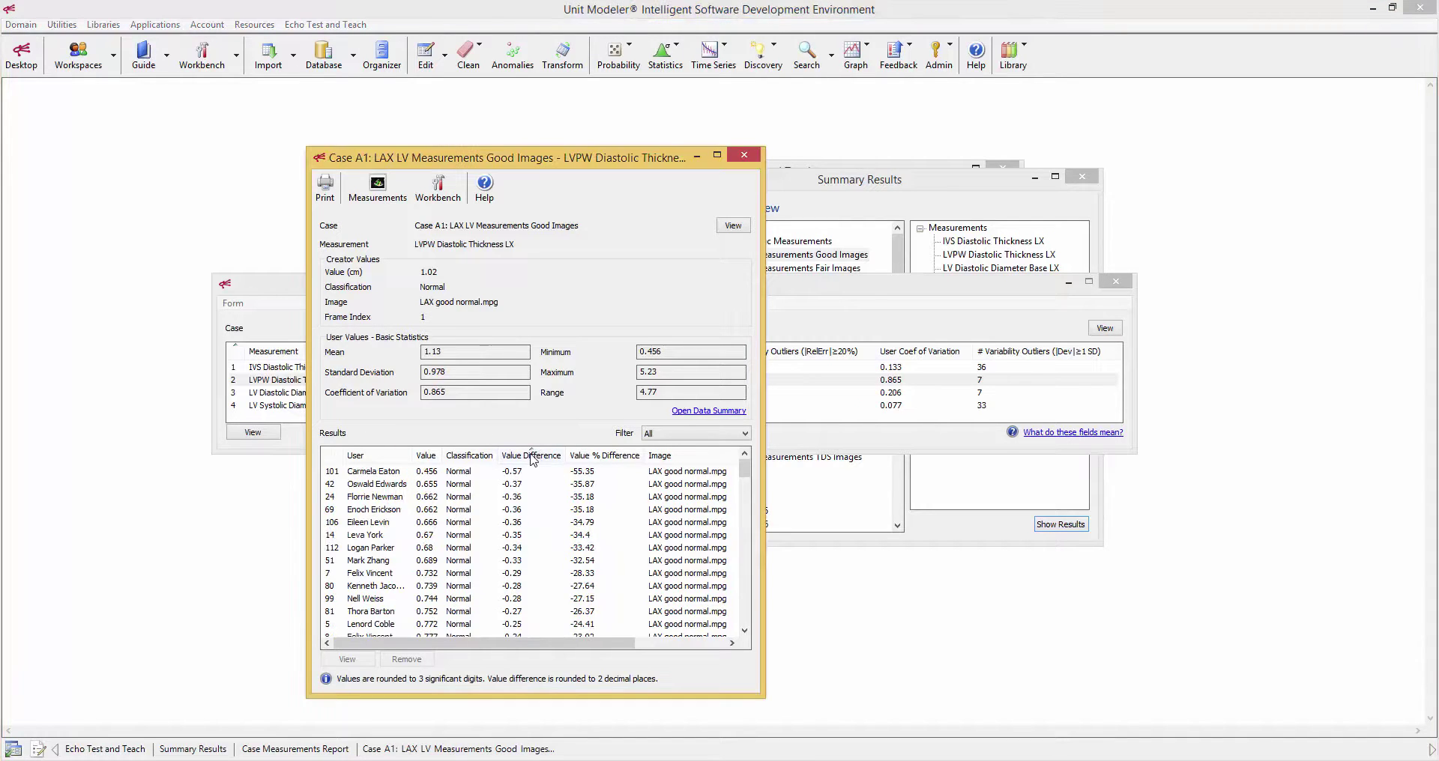
pyautogui.click(532, 457)
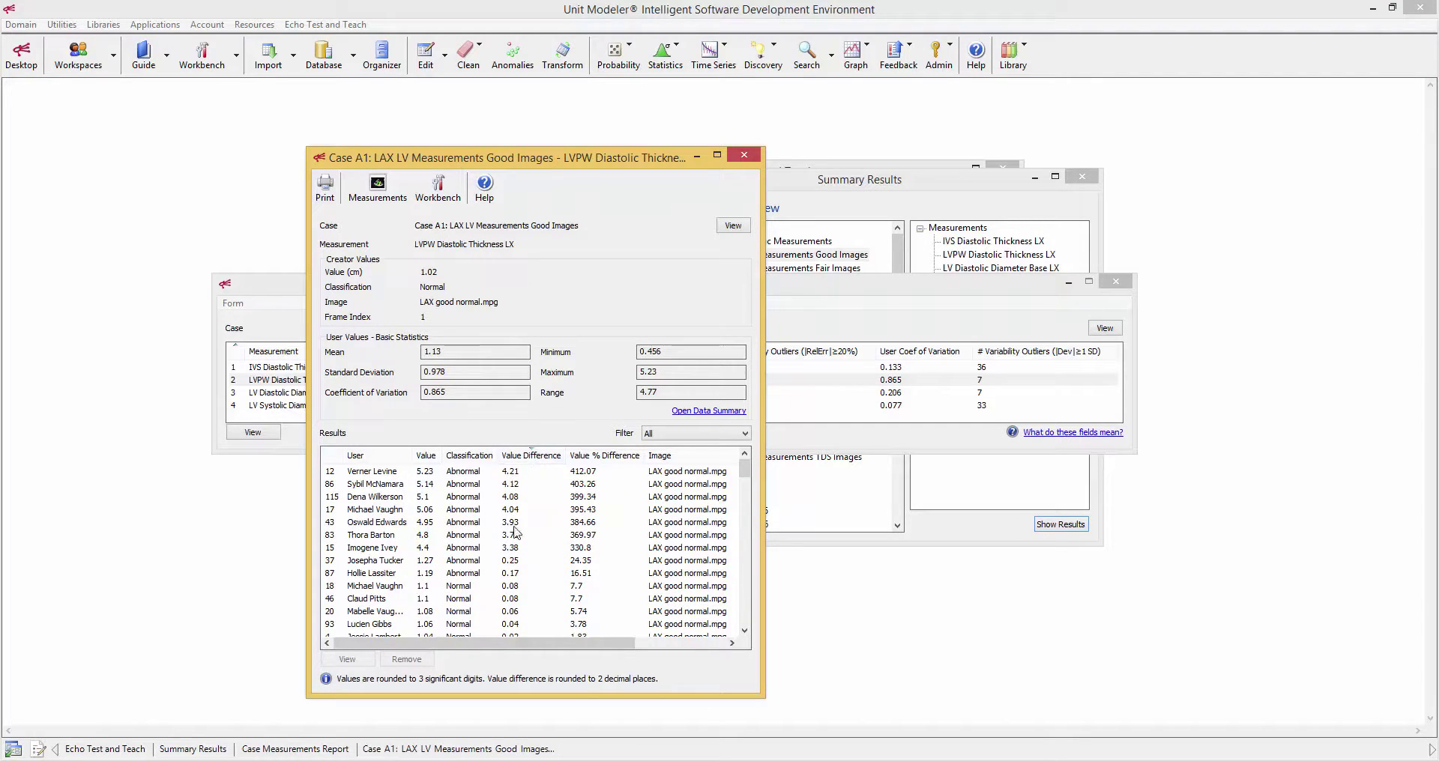
pyautogui.click(514, 473)
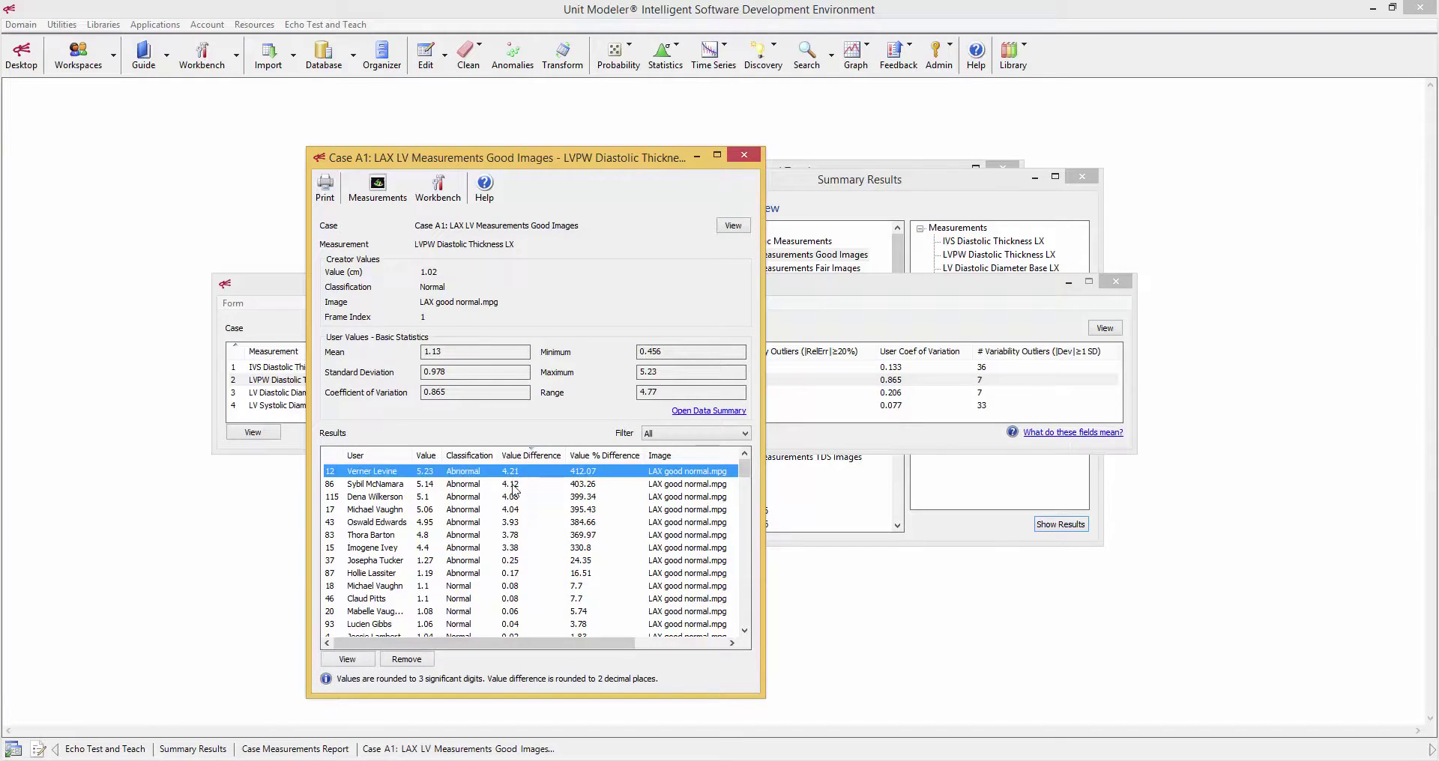
pyautogui.keyDown('shift'); pyautogui.click(514, 547); pyautogui.keyUp('shift')
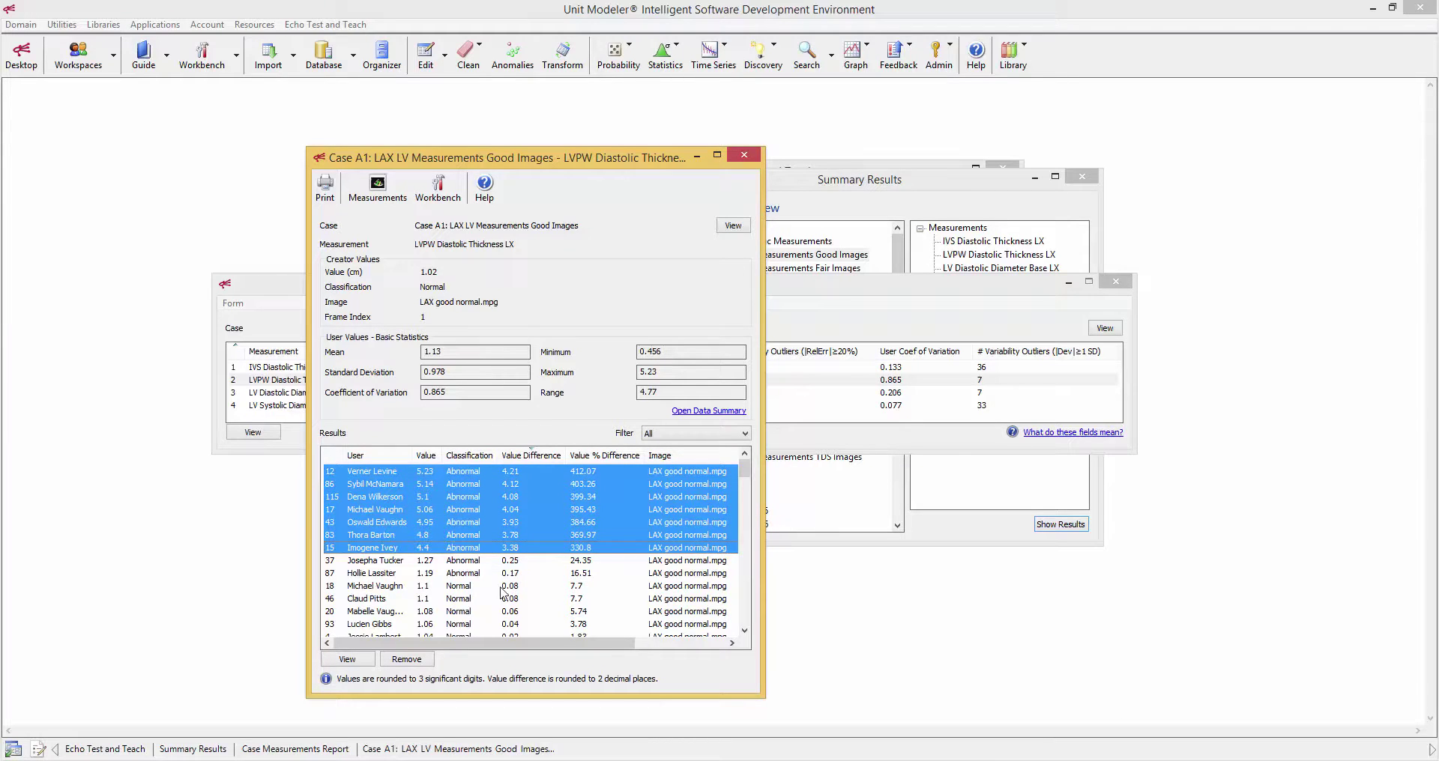
pyautogui.click(407, 660)
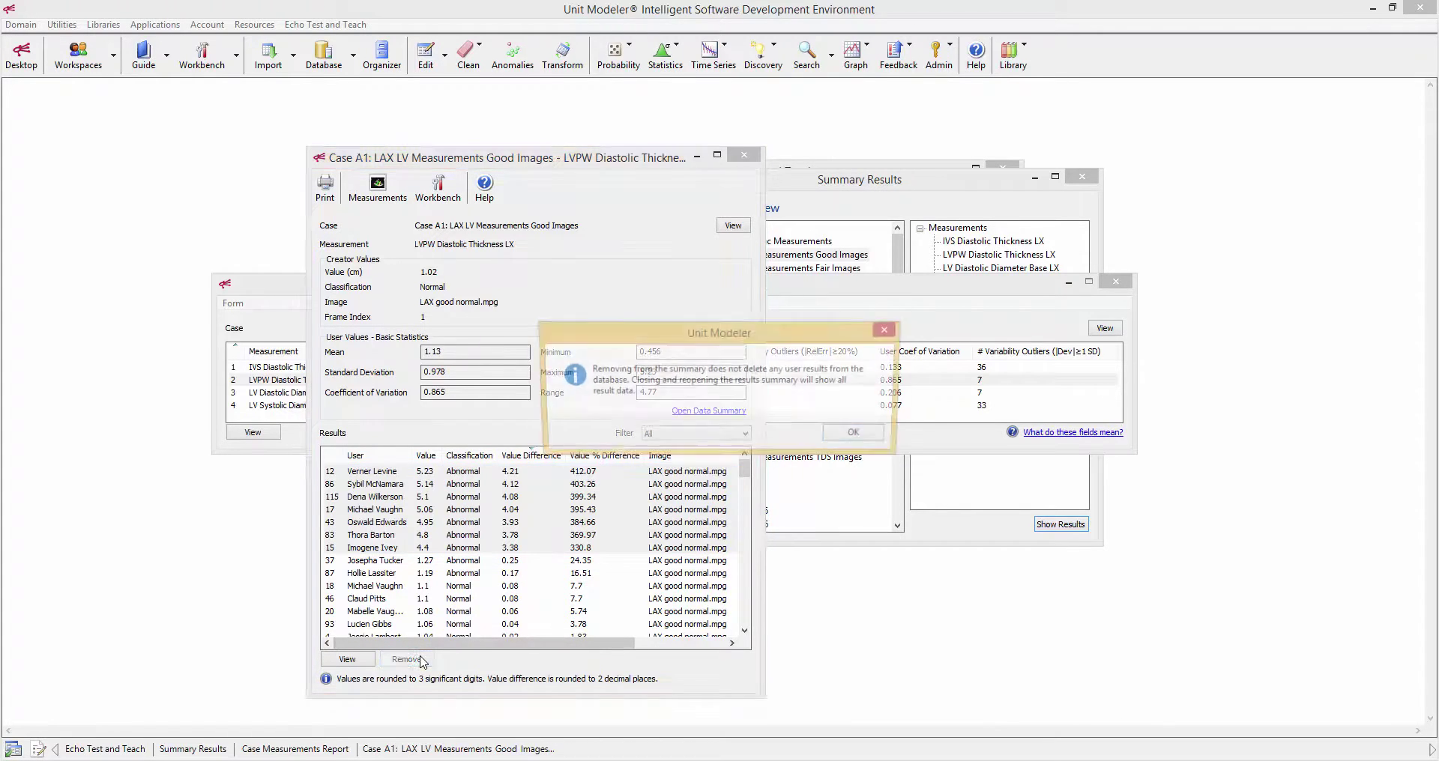
pyautogui.click(854, 436)
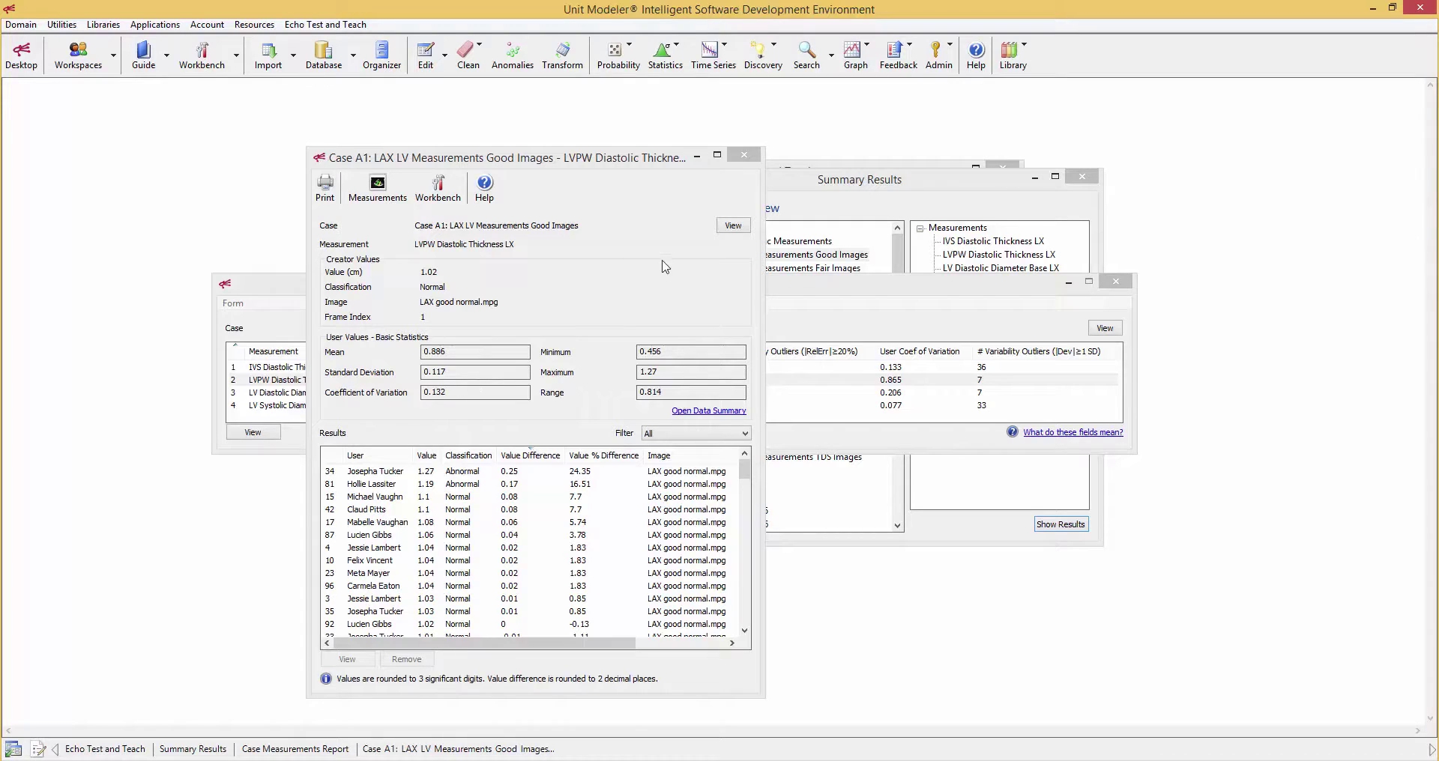
# Close the LVPW window, preview the Case A1 echo study, then close it without submitting
pyautogui.click(745, 156)
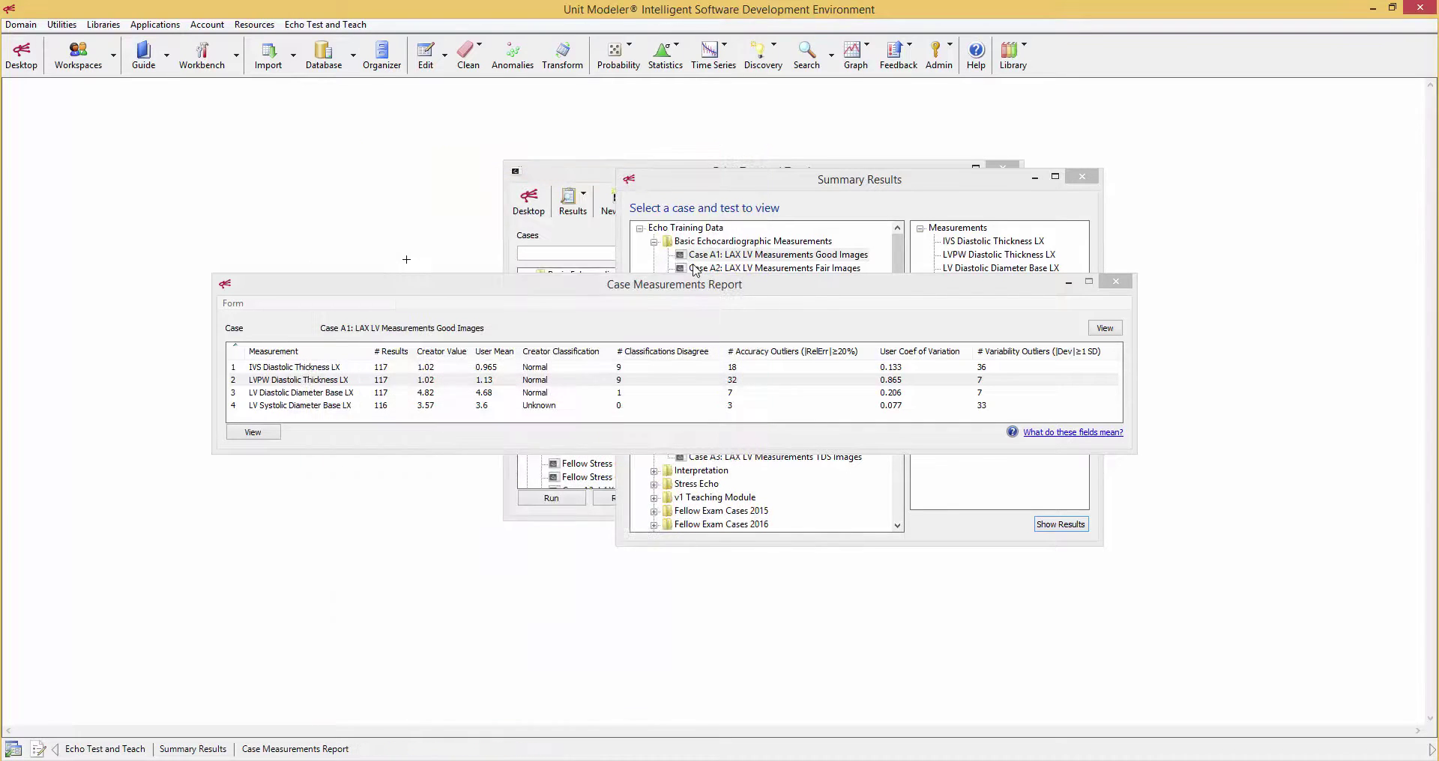
pyautogui.click(684, 313)
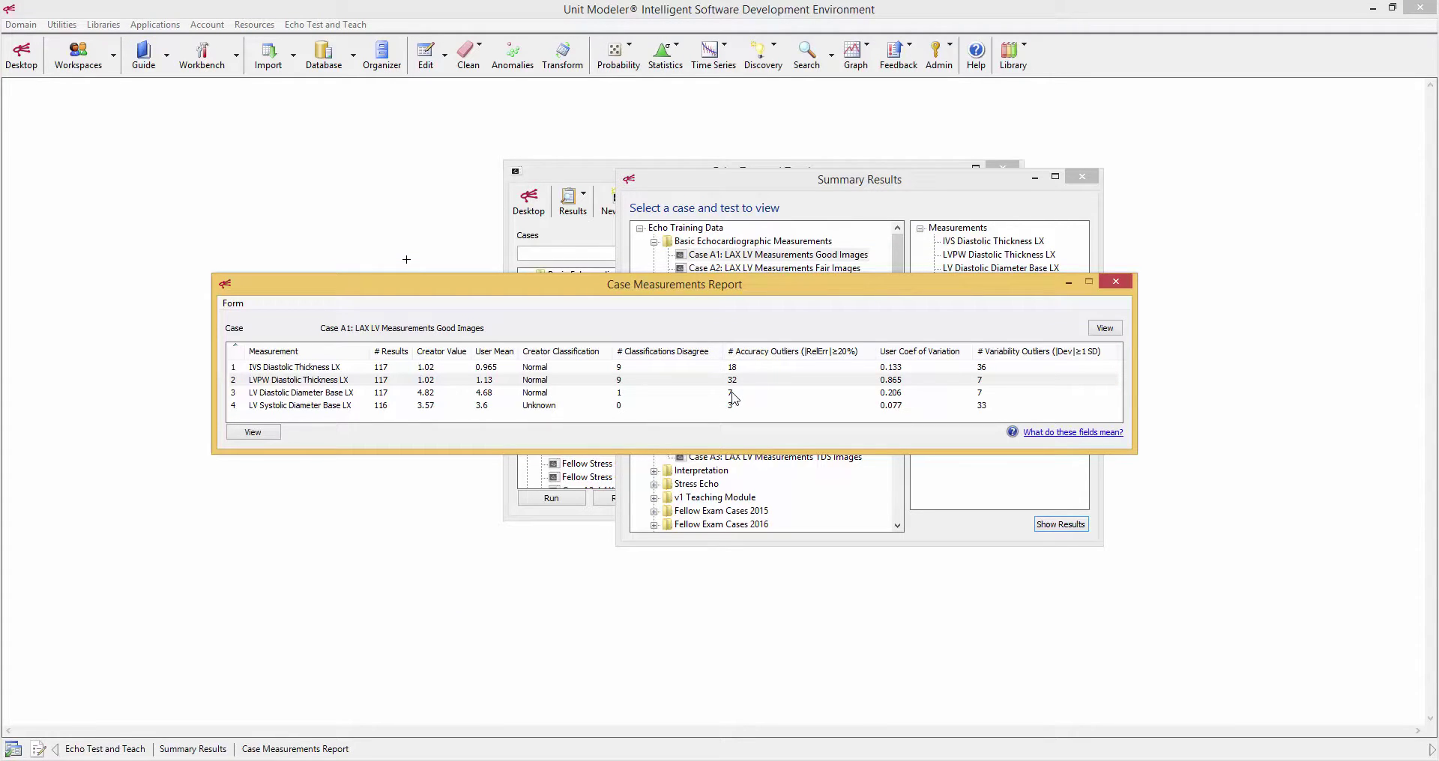
pyautogui.click(1099, 334)
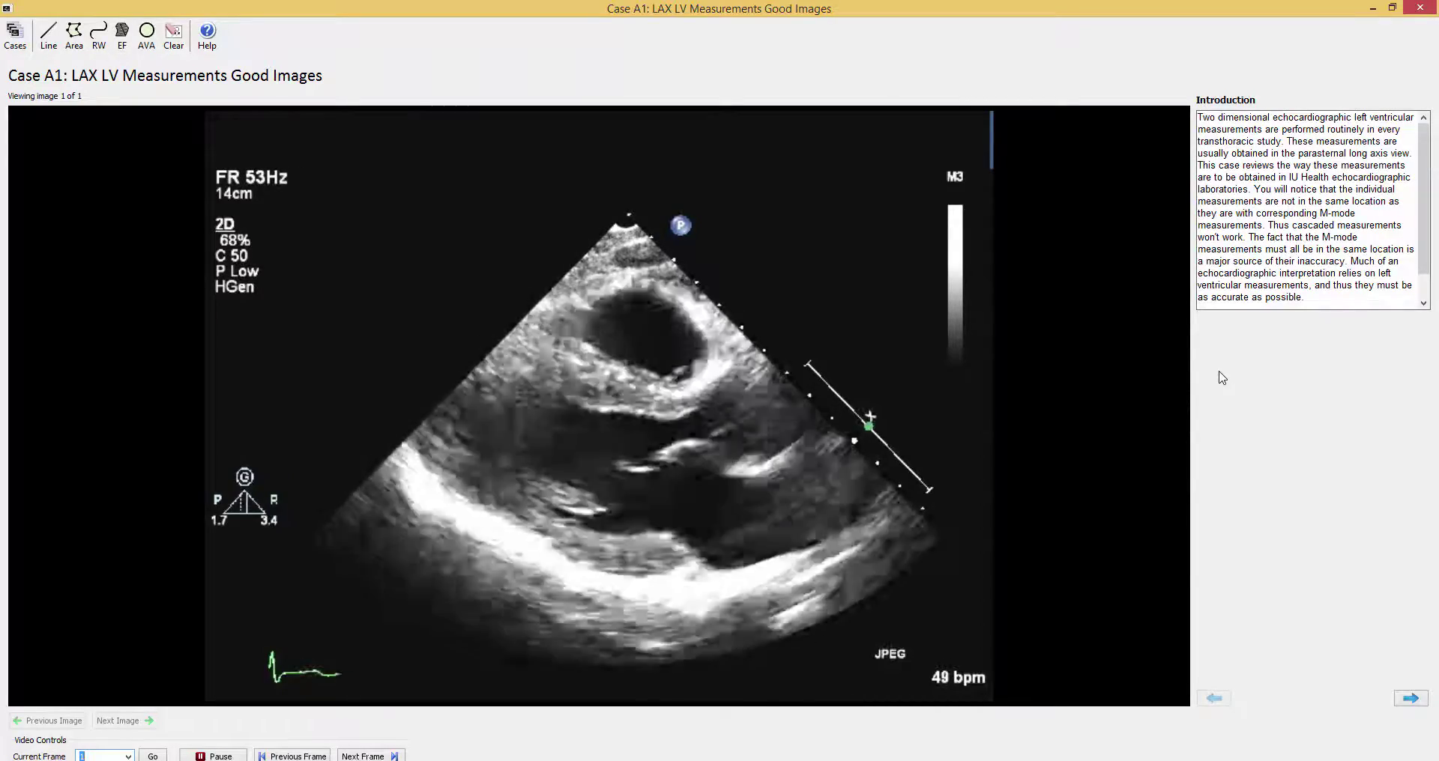
pyautogui.click(1419, 23)
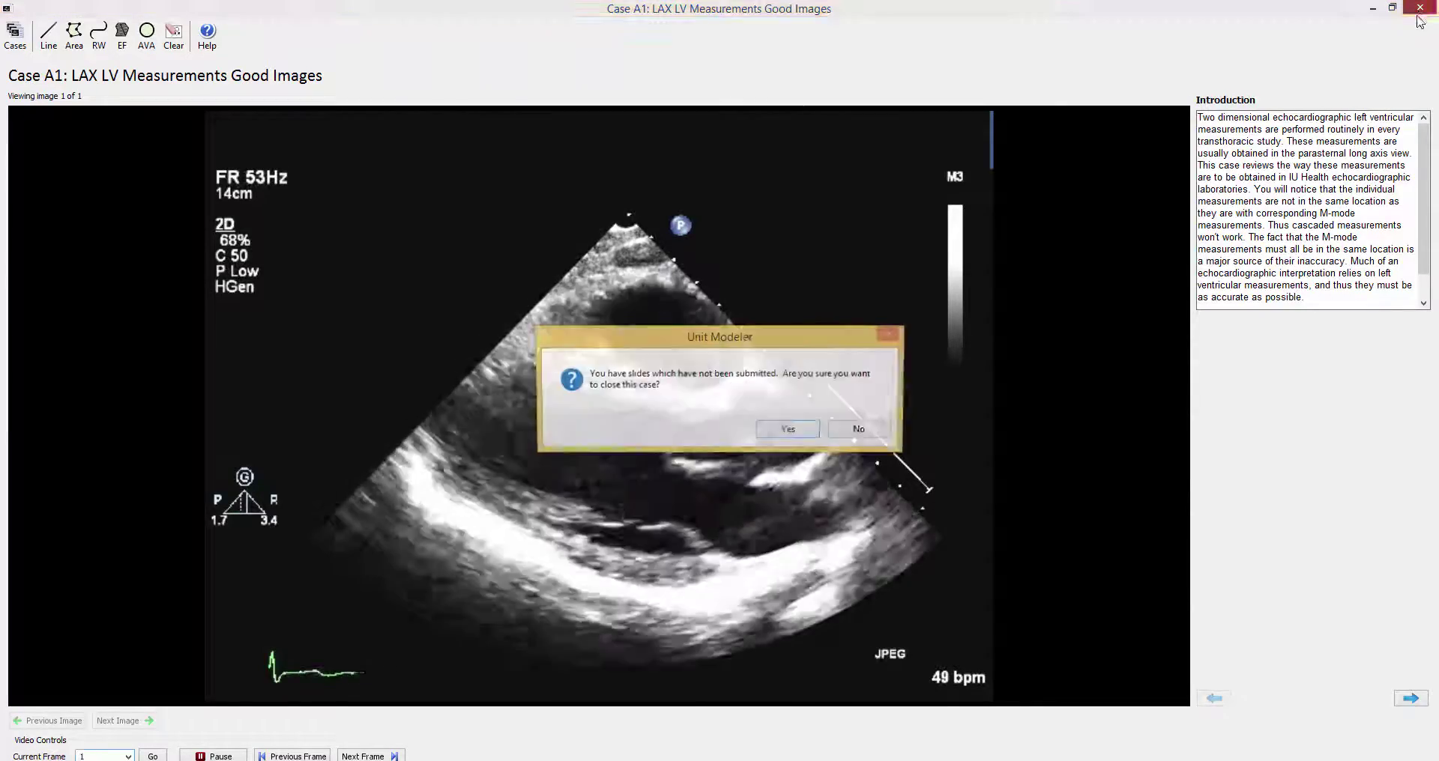
pyautogui.click(789, 429)
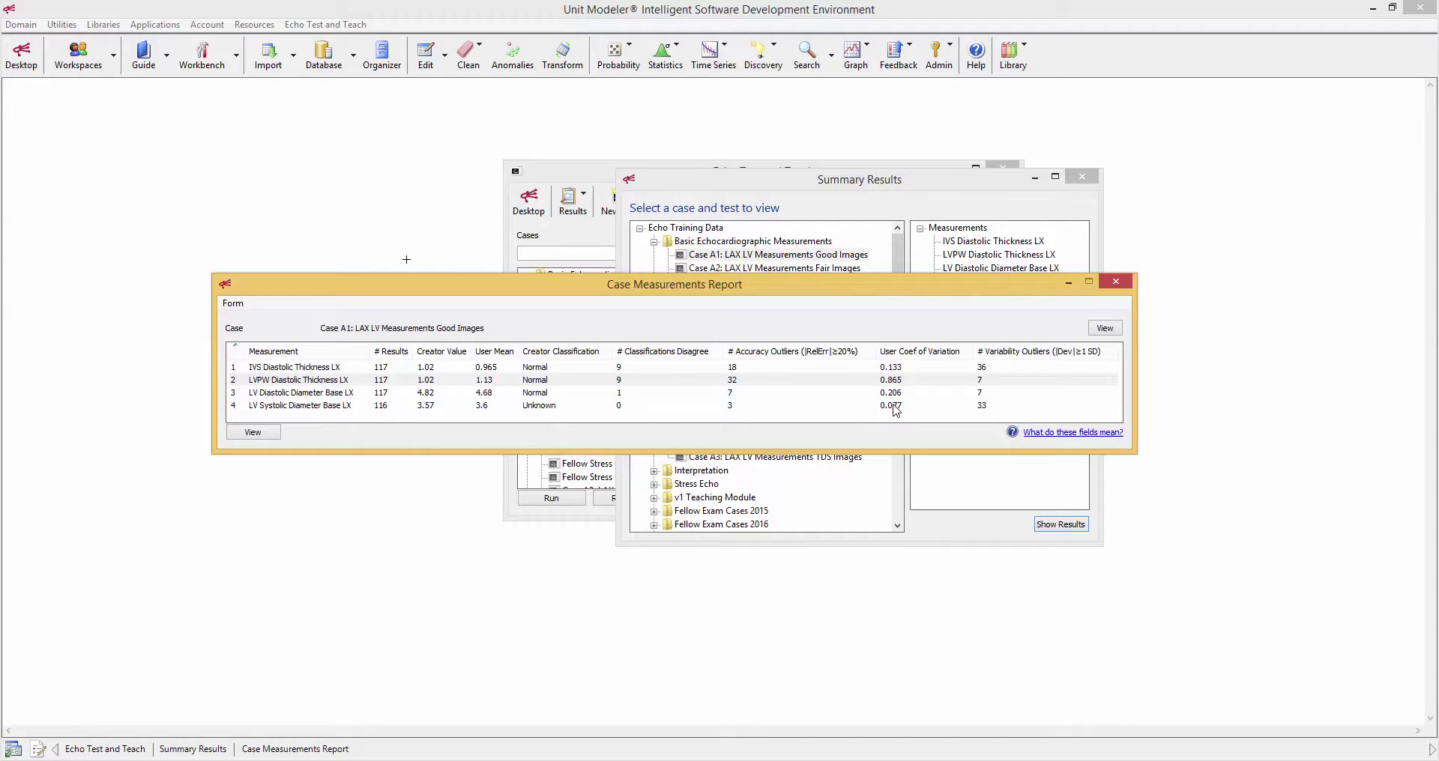
# Overlay all users' LV Diastolic Diameter Base LX measurements on the Case A1 echo image
pyautogui.click(809, 392)
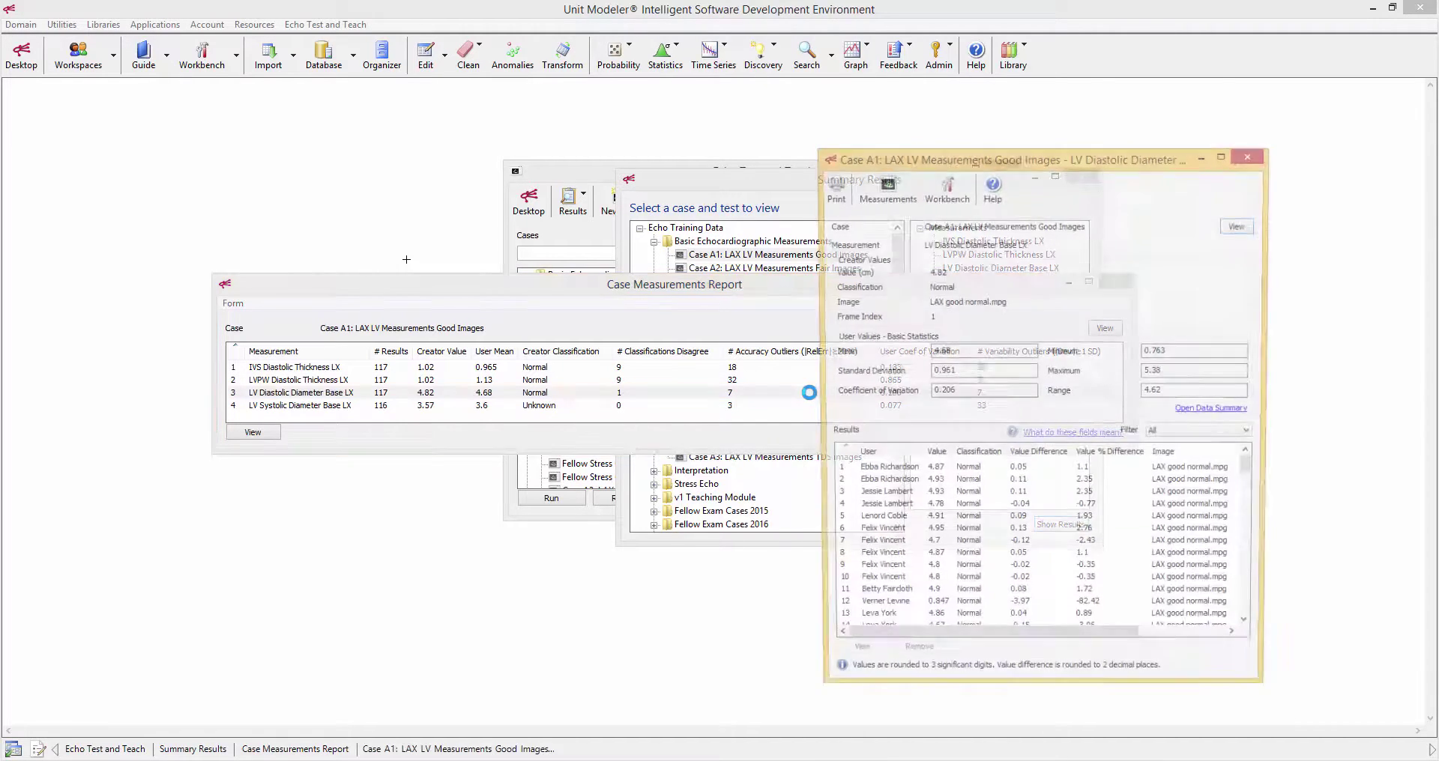
pyautogui.click(868, 192)
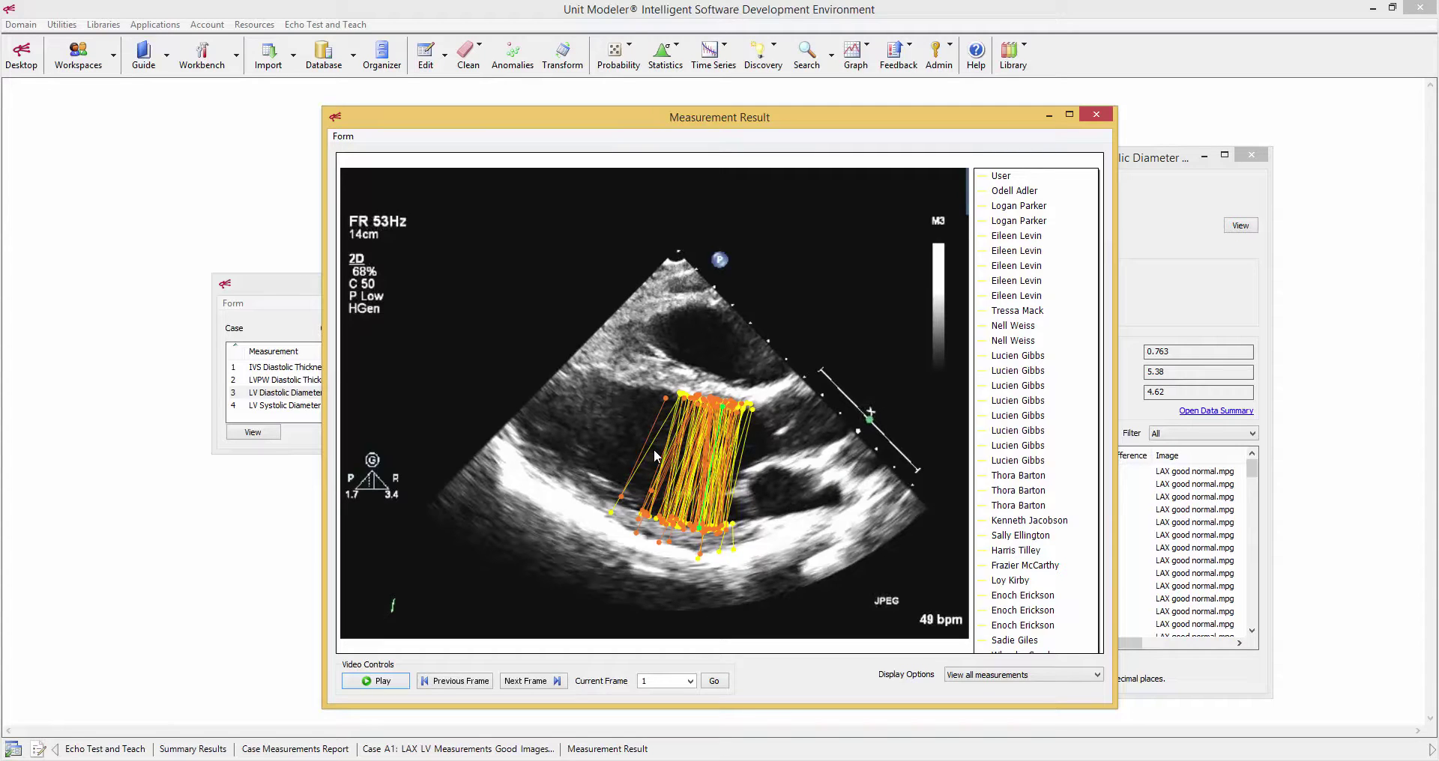
pyautogui.moveTo(698, 475)
pyautogui.click(1014, 678)
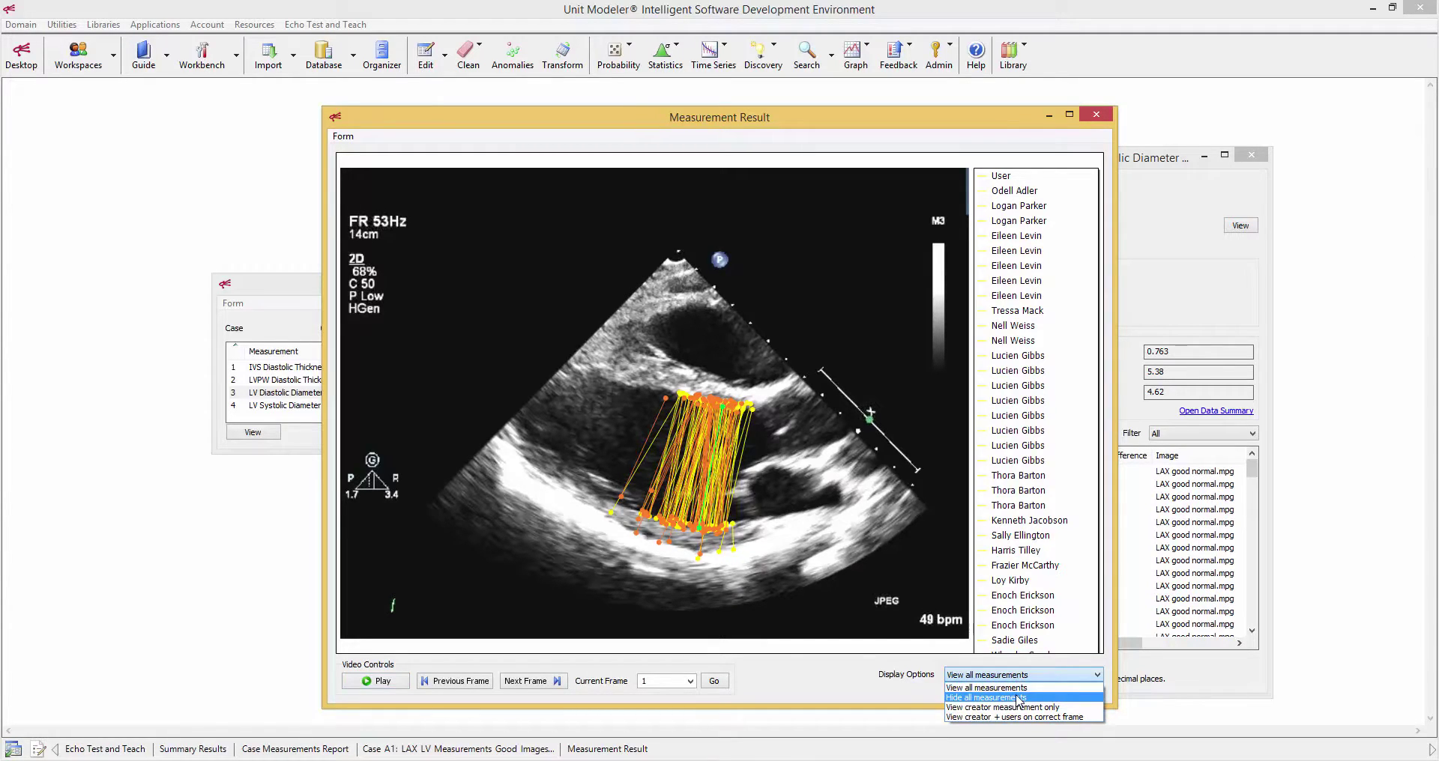
pyautogui.click(1019, 698)
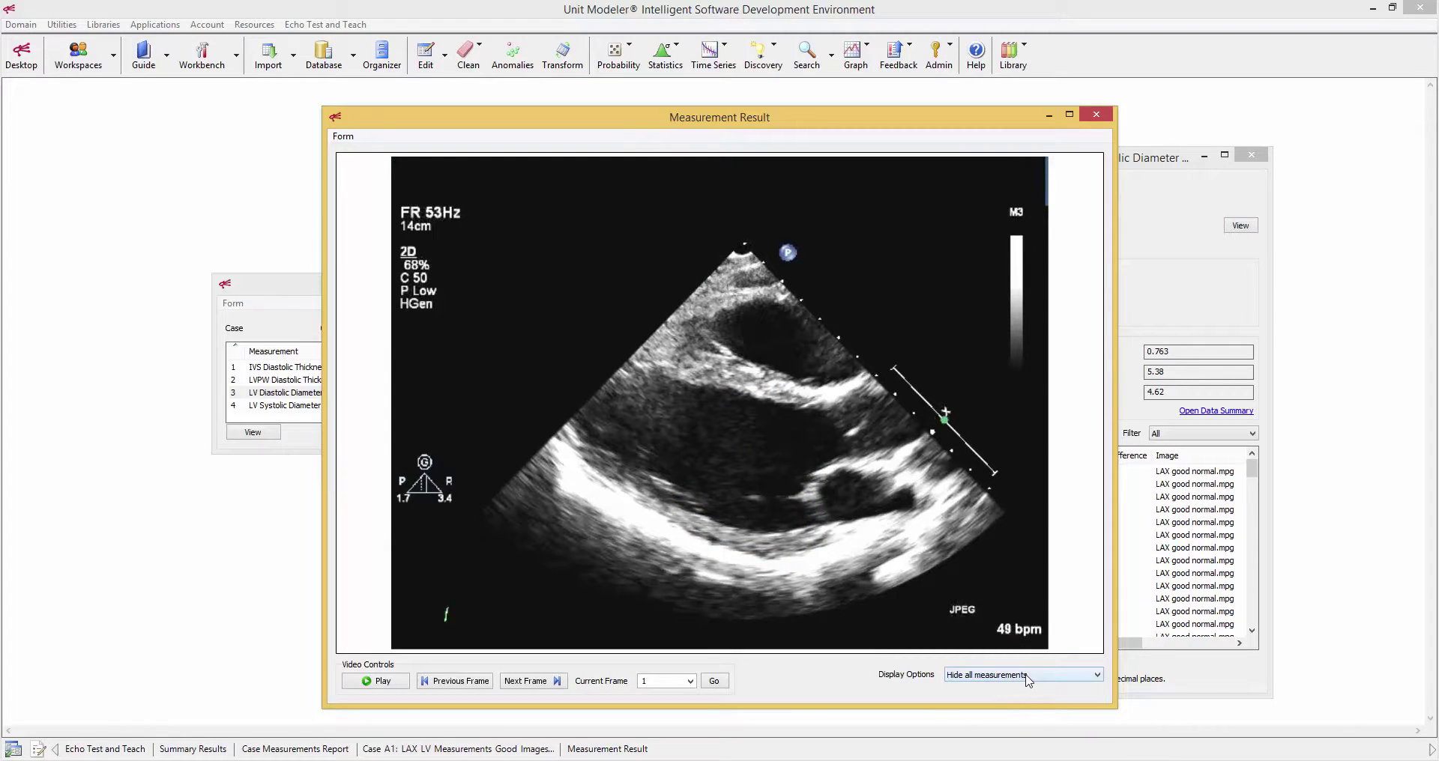
pyautogui.click(1029, 679)
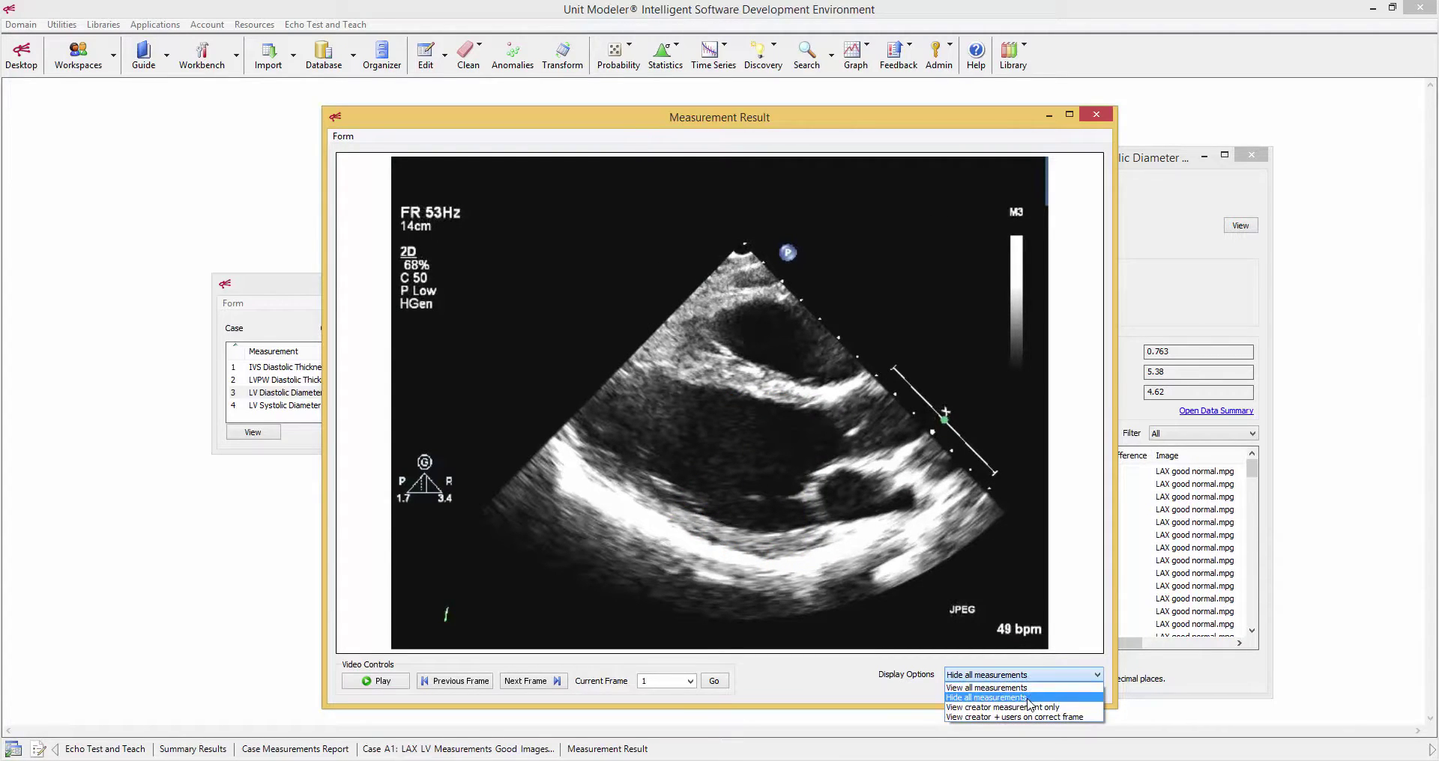
pyautogui.click(1030, 709)
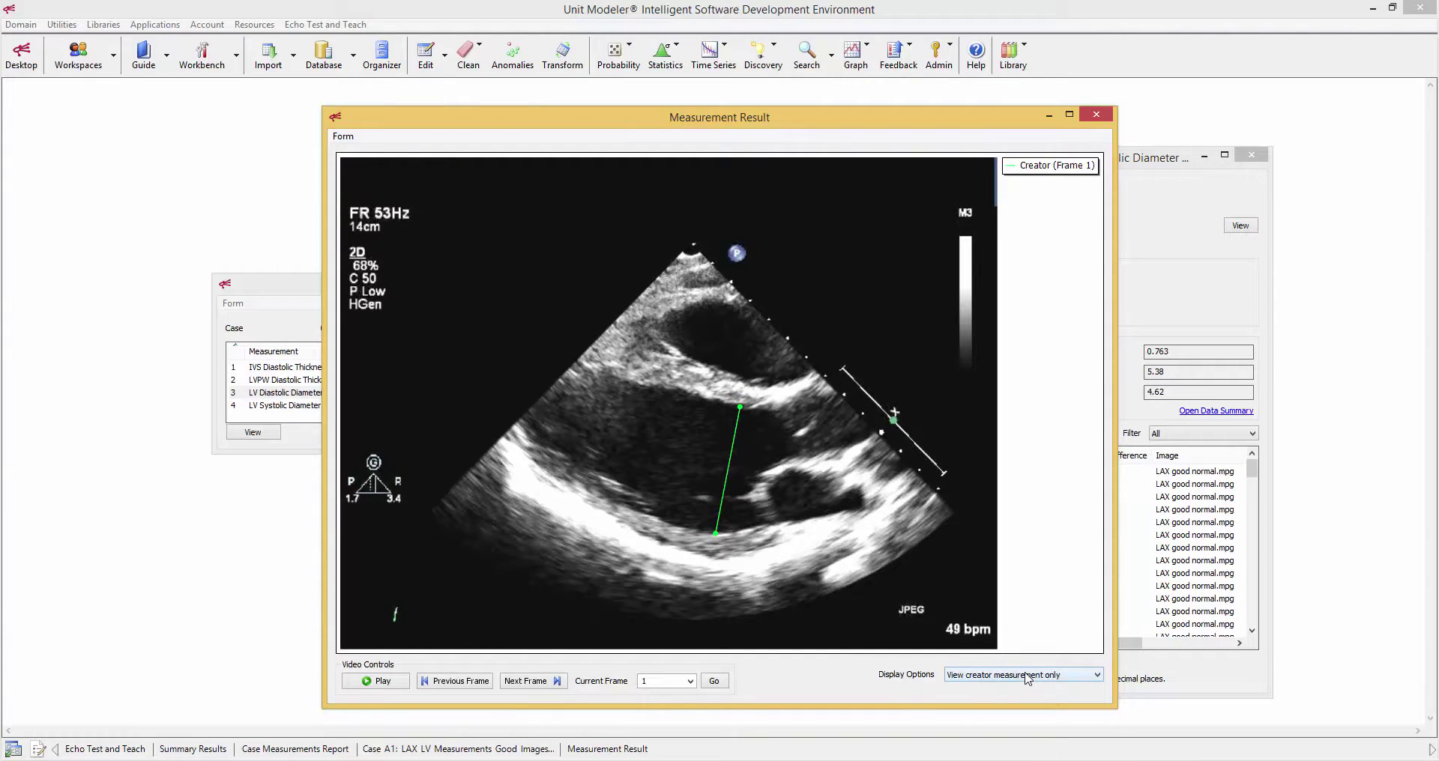
pyautogui.click(1028, 679)
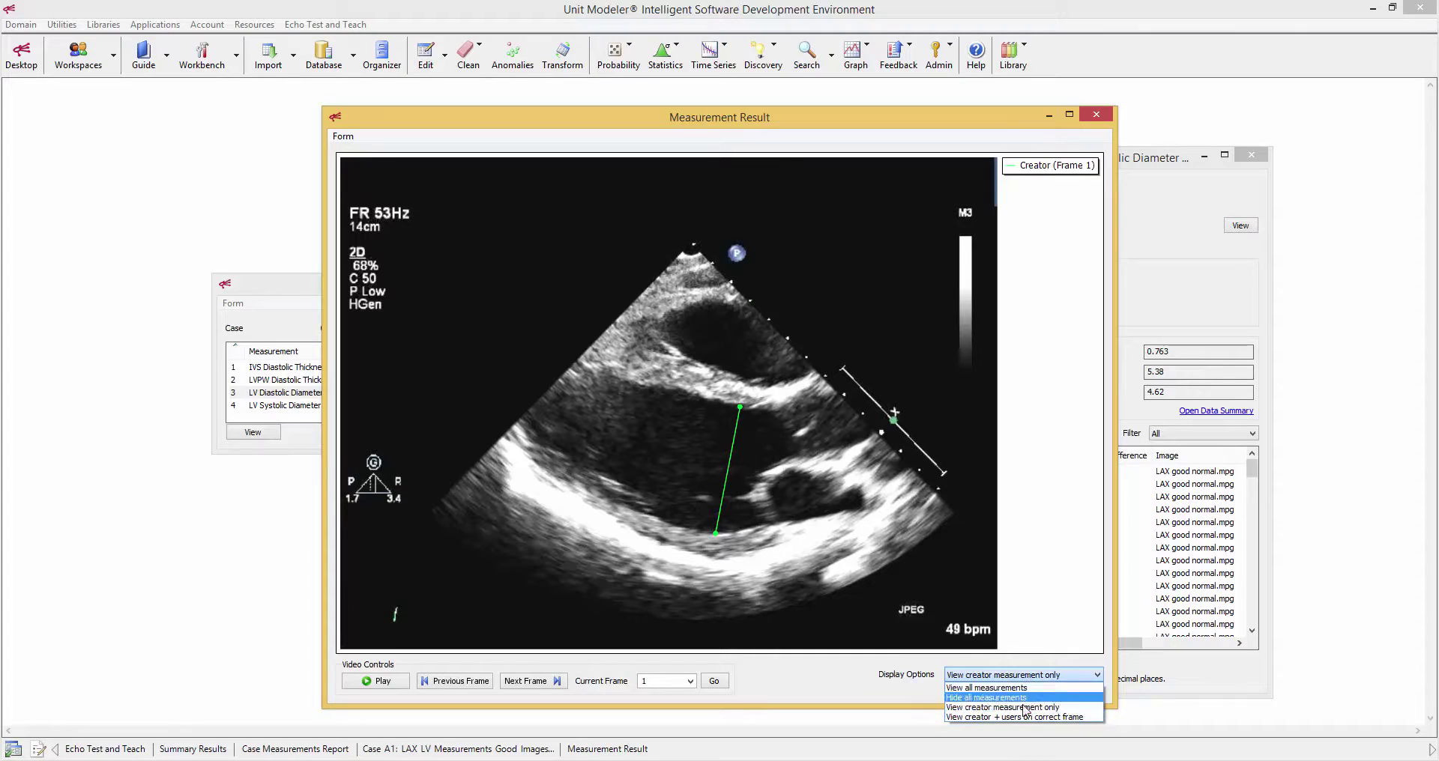
pyautogui.click(1024, 717)
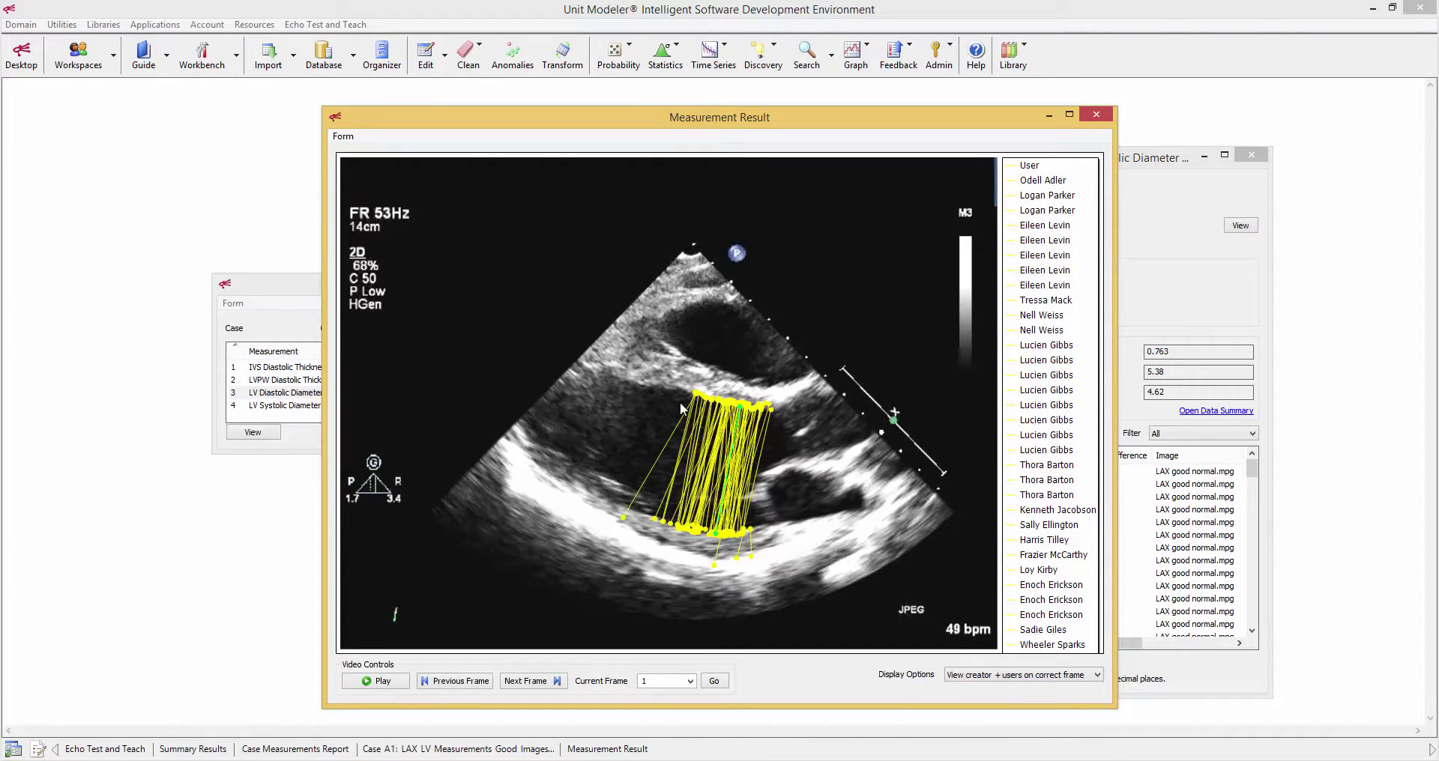
pyautogui.moveTo(681, 429)
pyautogui.click(1013, 675)
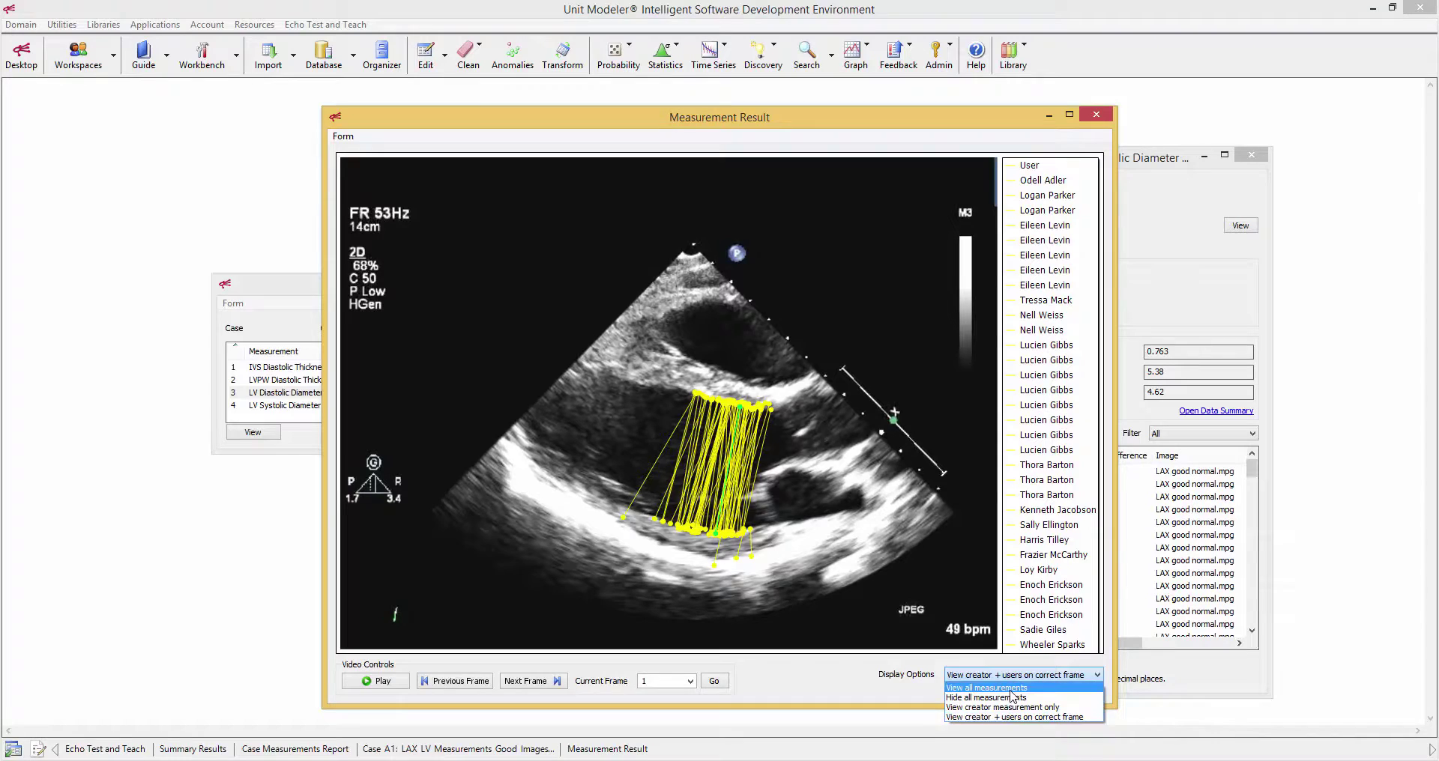
pyautogui.click(1008, 687)
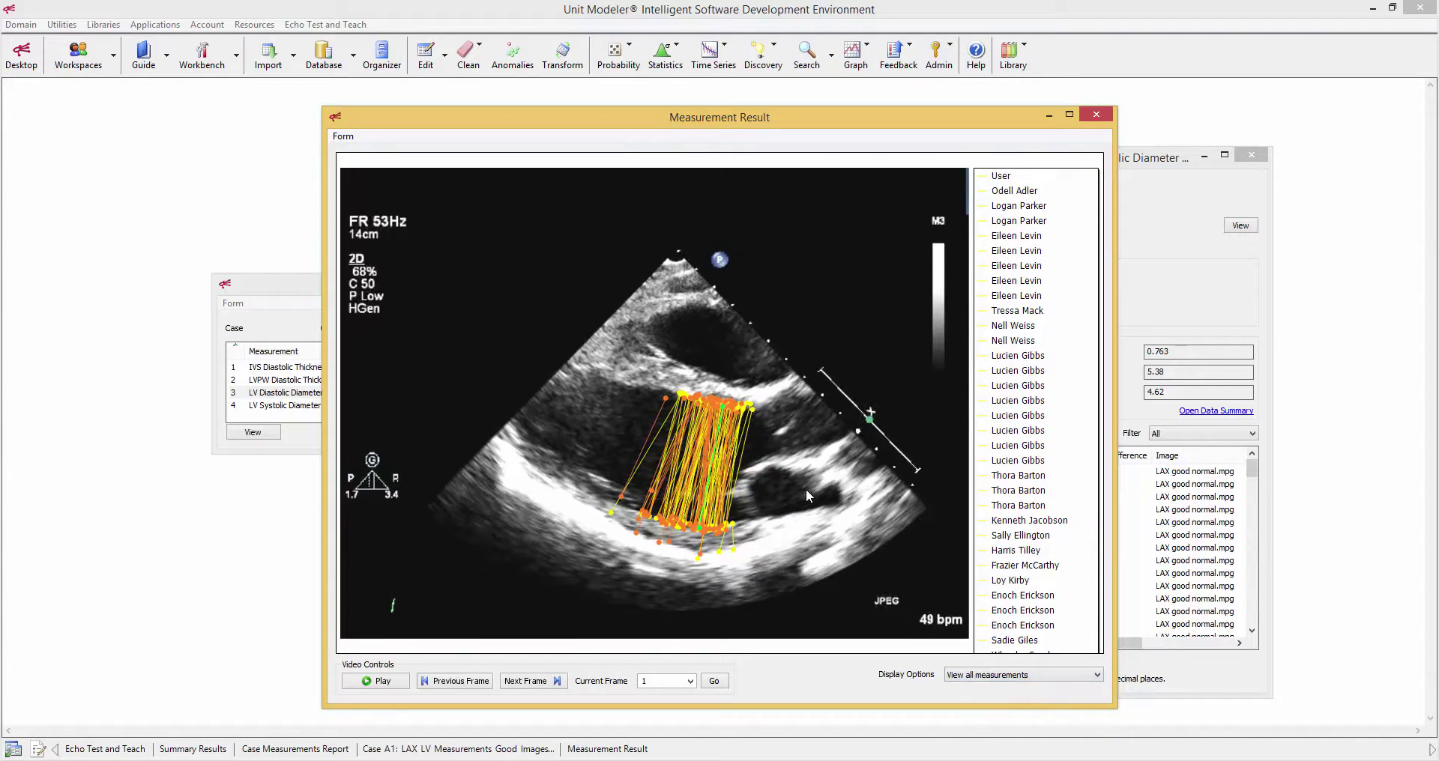